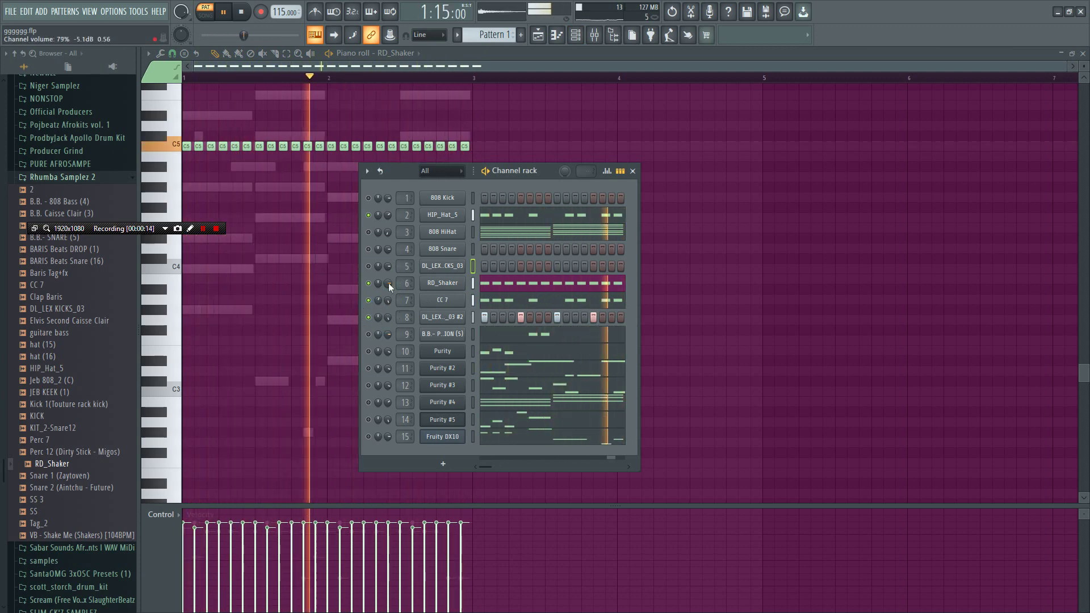
Audition the full beat by unmuting the B.B.- PERCUSSION (5), Purity and Fruity DX10 channels during playback, and stop it.
click(369, 334)
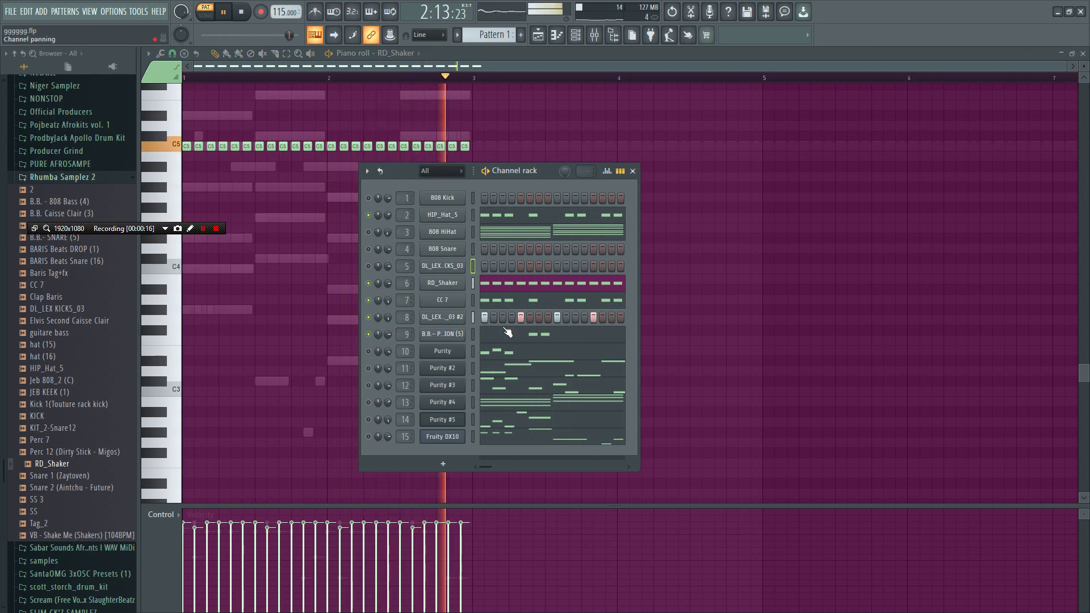
click(369, 351)
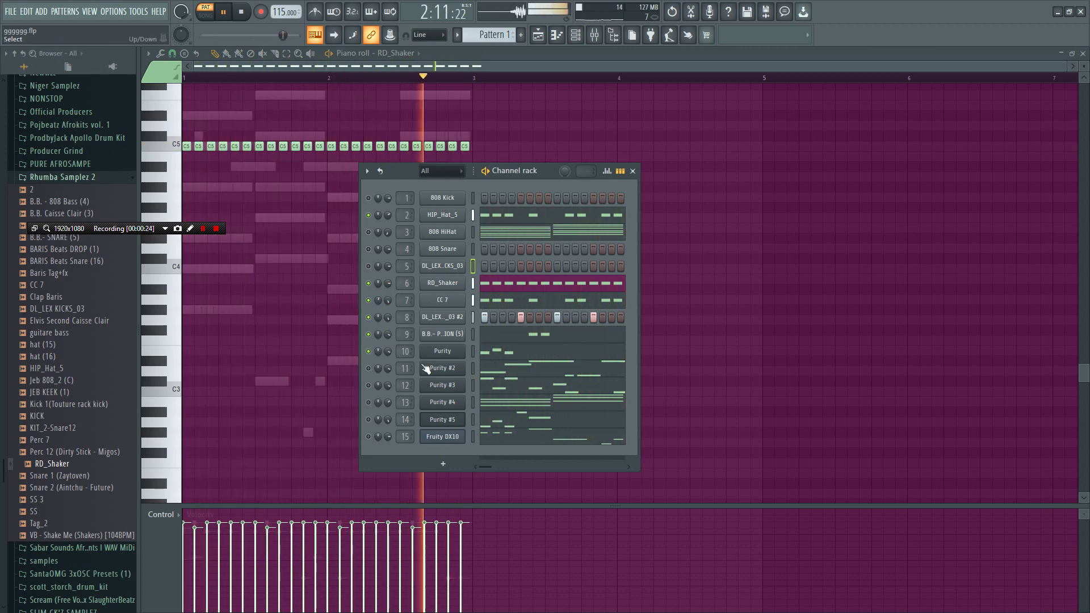
click(369, 385)
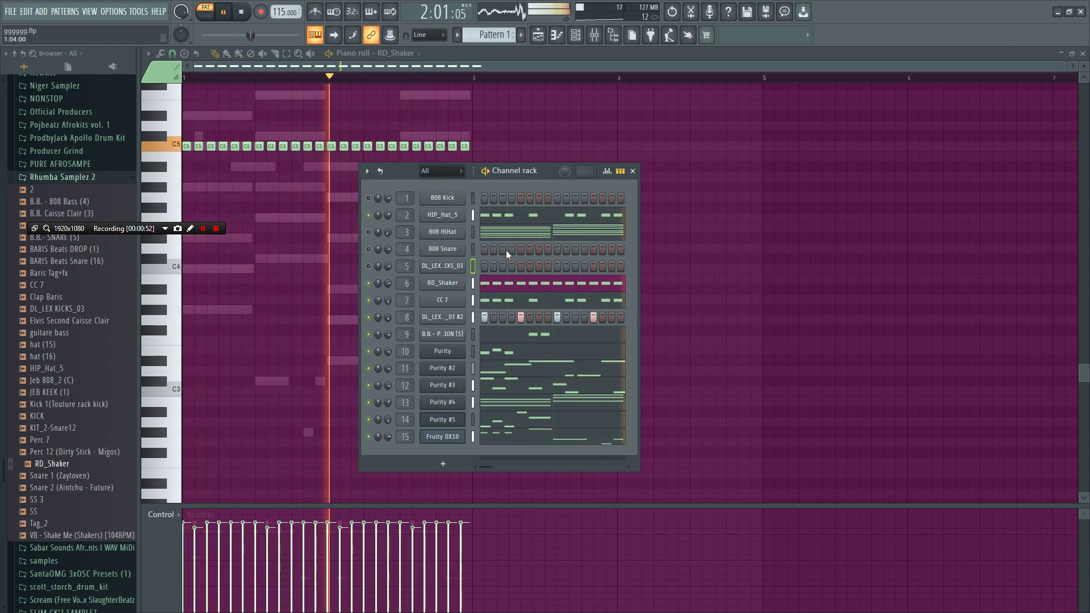
key(space)
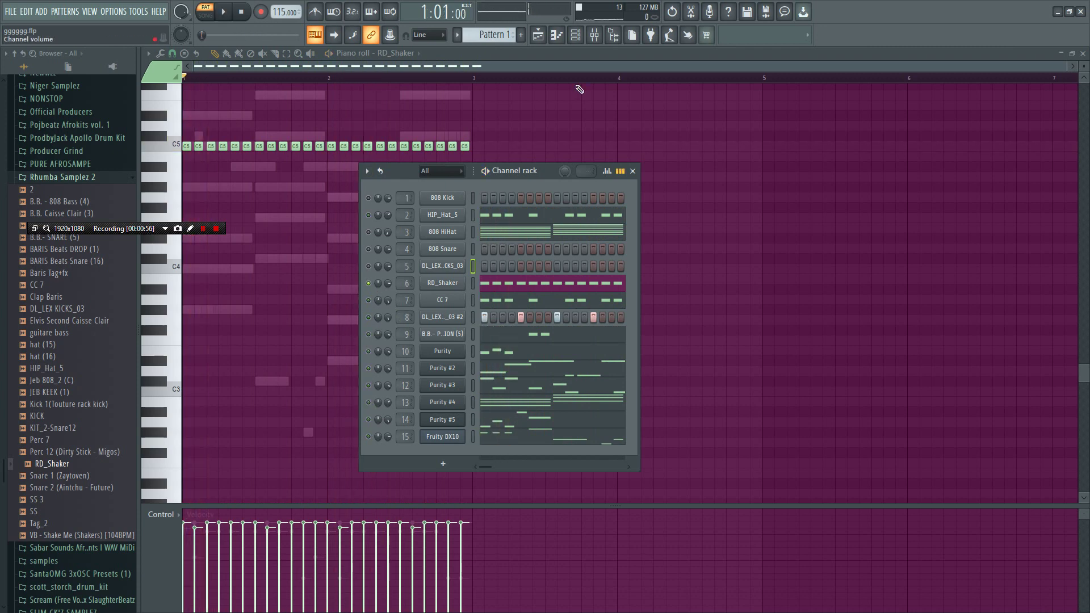
Insert Fruity Parametric EQ 2 on the soloed RD_Shaker track, cutting the lows fully with band 1 and lowering the band 7 high shelf.
key(space)
key(F9)
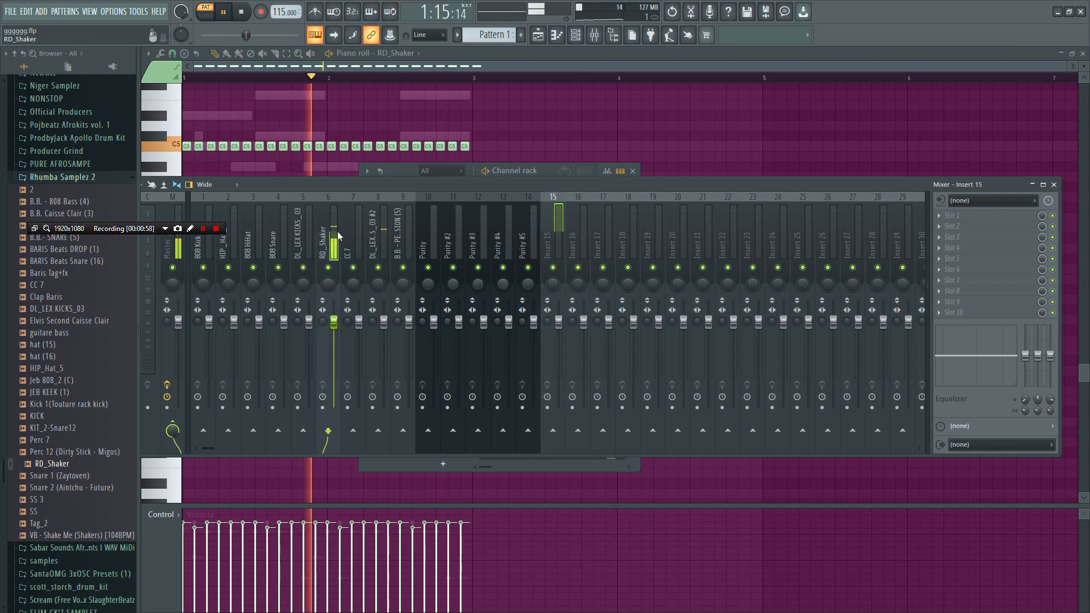
click(960, 215)
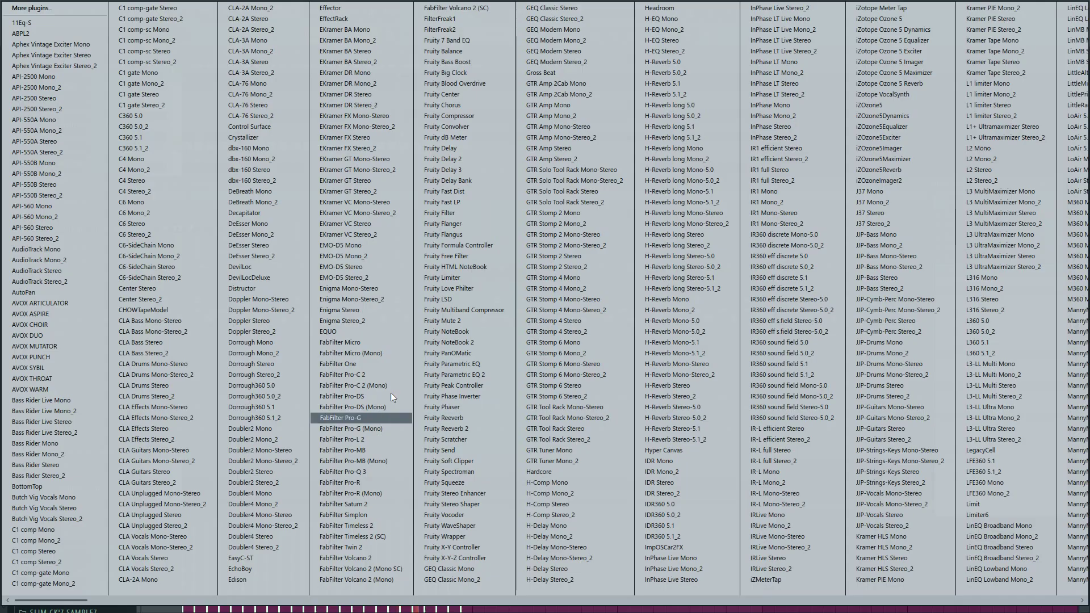
click(506, 377)
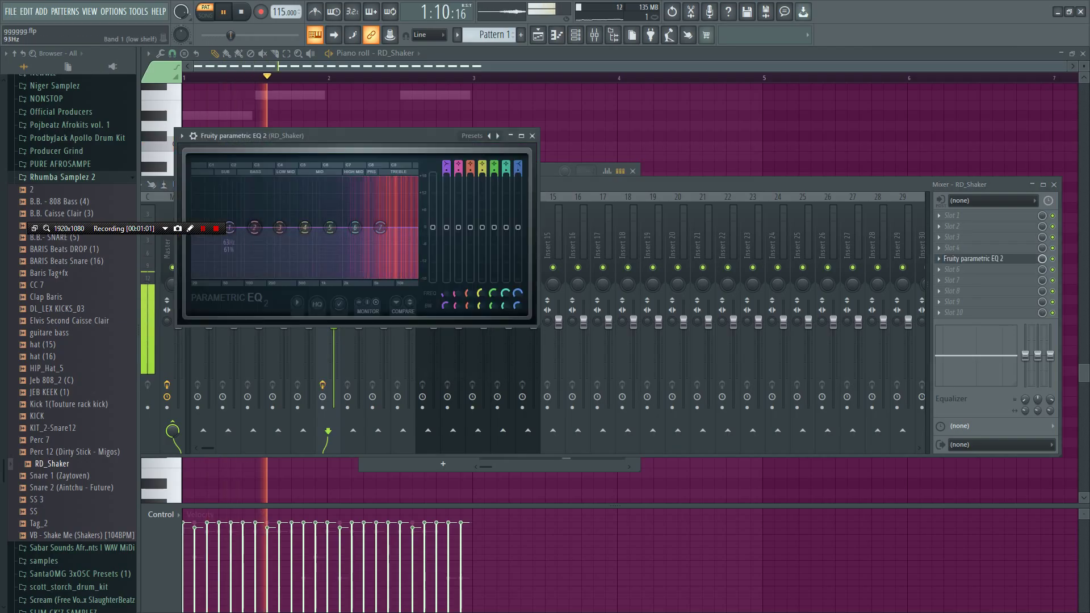
drag(230, 228, 346, 277)
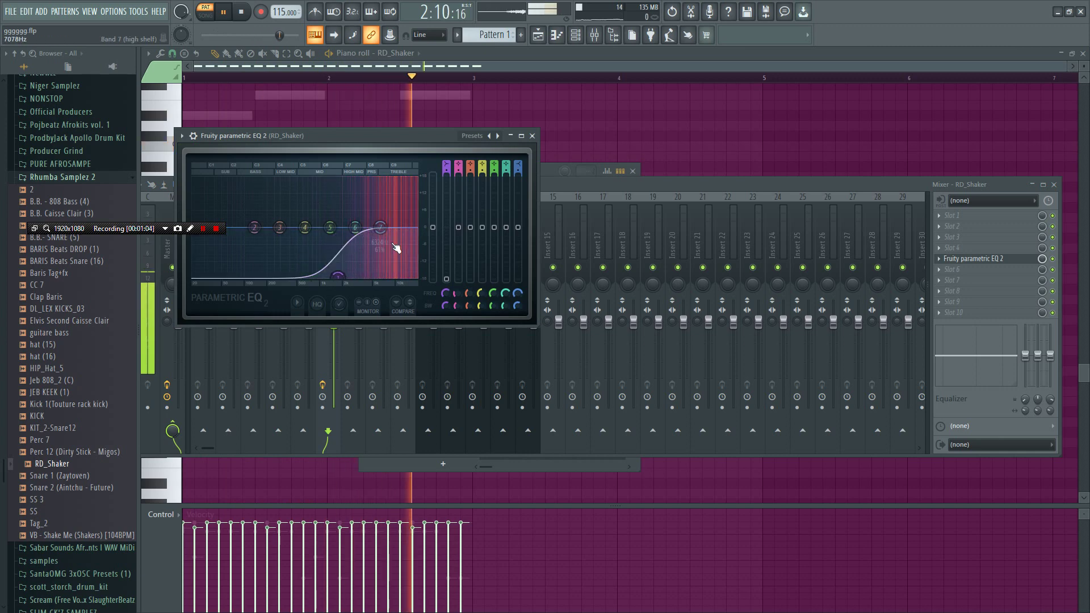
drag(400, 250, 390, 258)
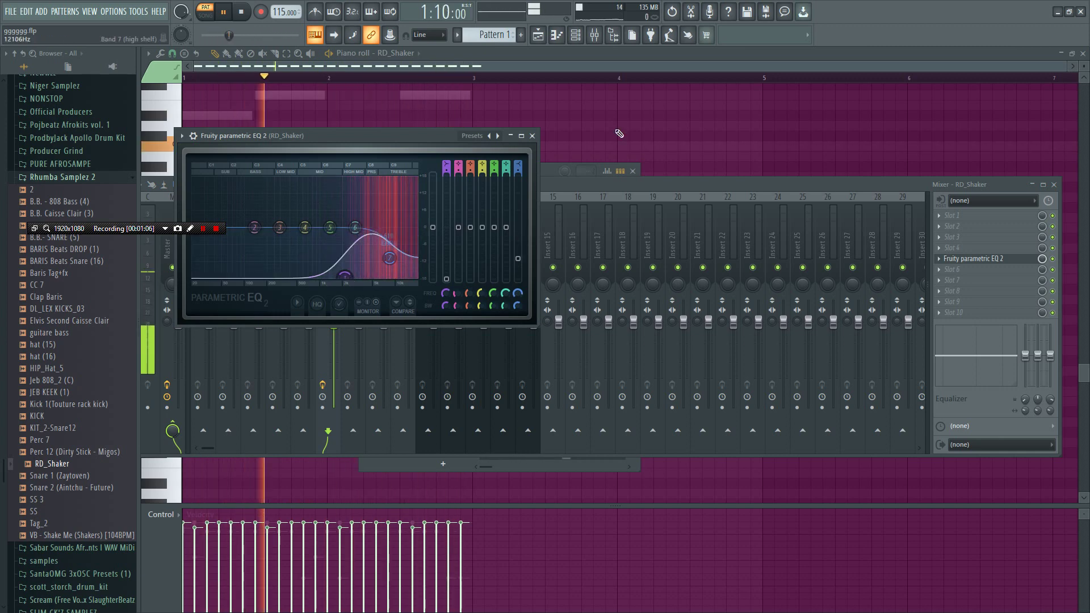
Solo the CC 7 channel, restart playback and open its notes in the piano roll.
click(584, 34)
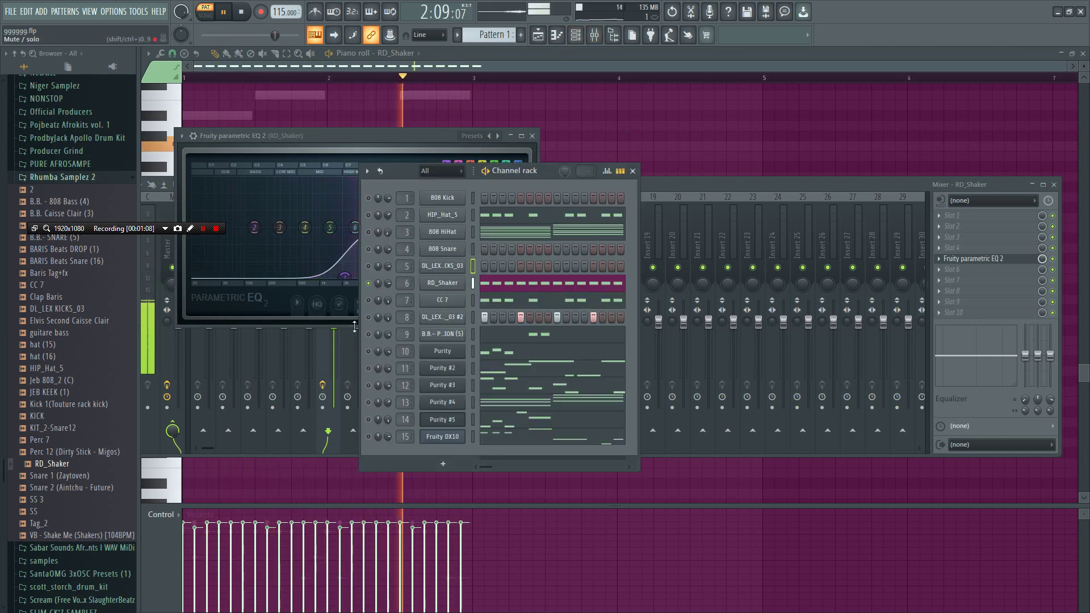
click(360, 311)
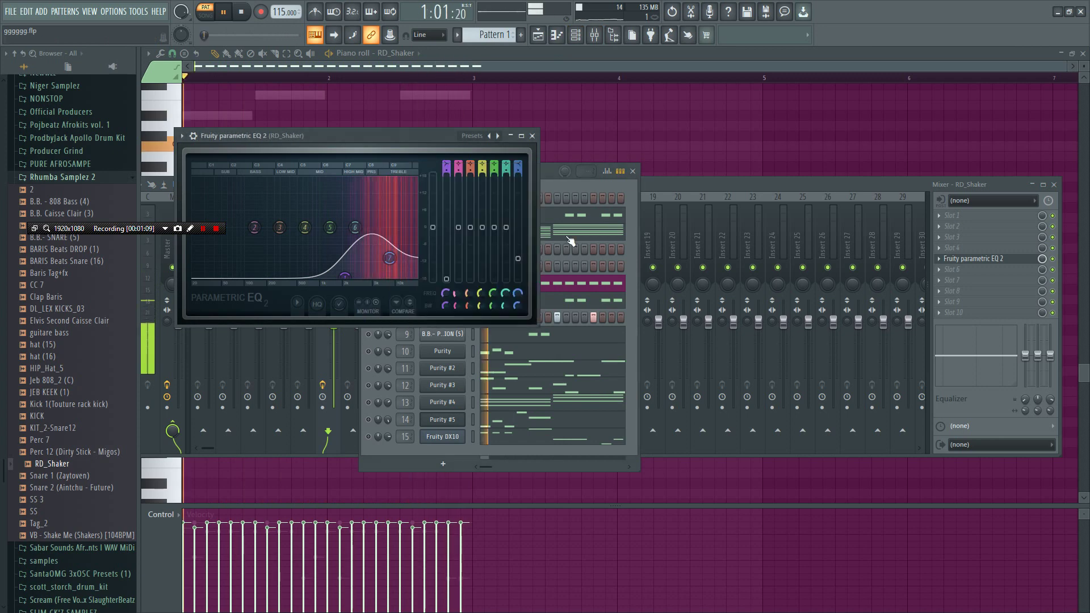
click(554, 181)
key(space)
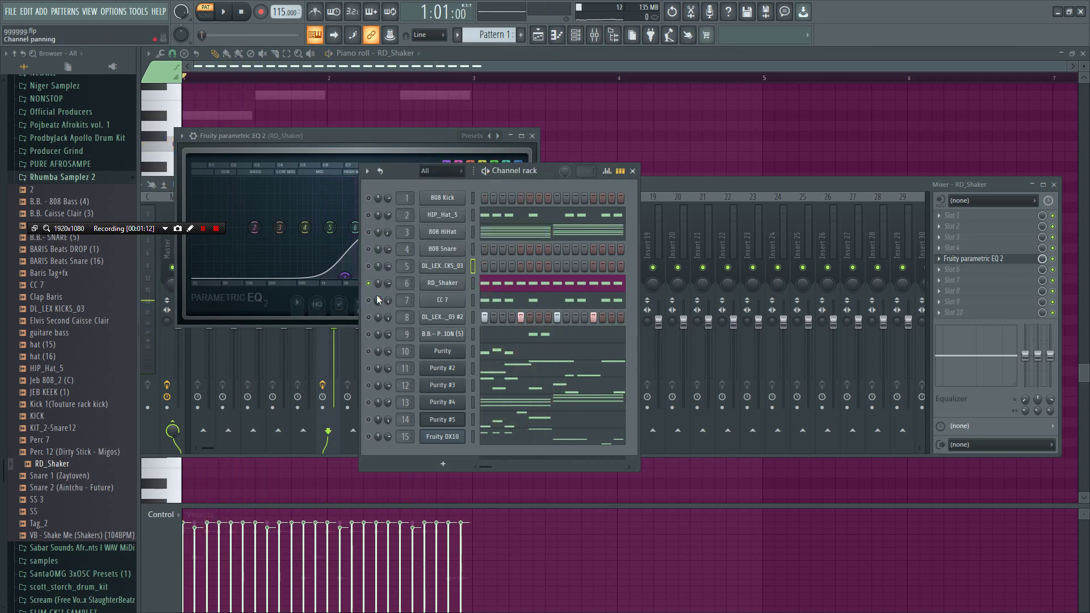
key(space)
click(491, 299)
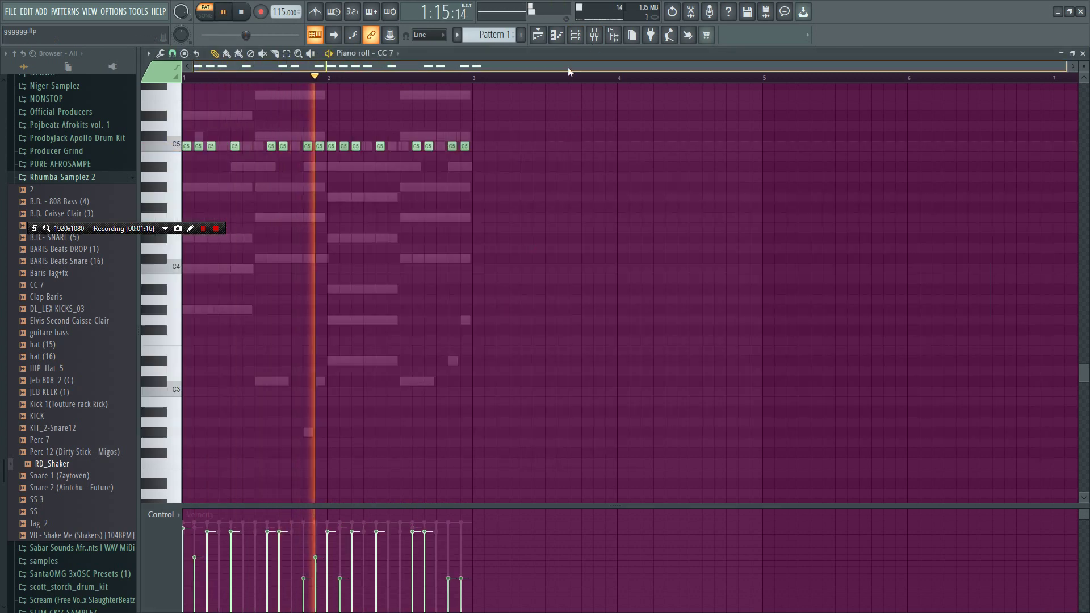
Insert Fruity Parametric EQ 2 in slot 8 of the CC 7 track, cutting band 1 to -18 dB and boosting band 5 by 1.4 dB at 1400 Hz.
click(594, 35)
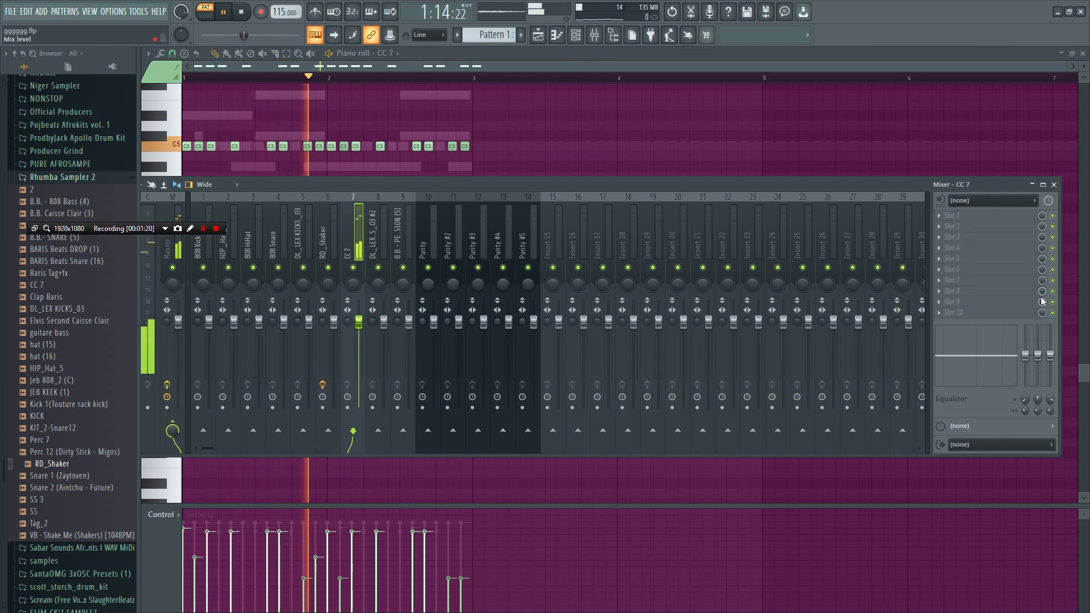
click(965, 258)
click(458, 377)
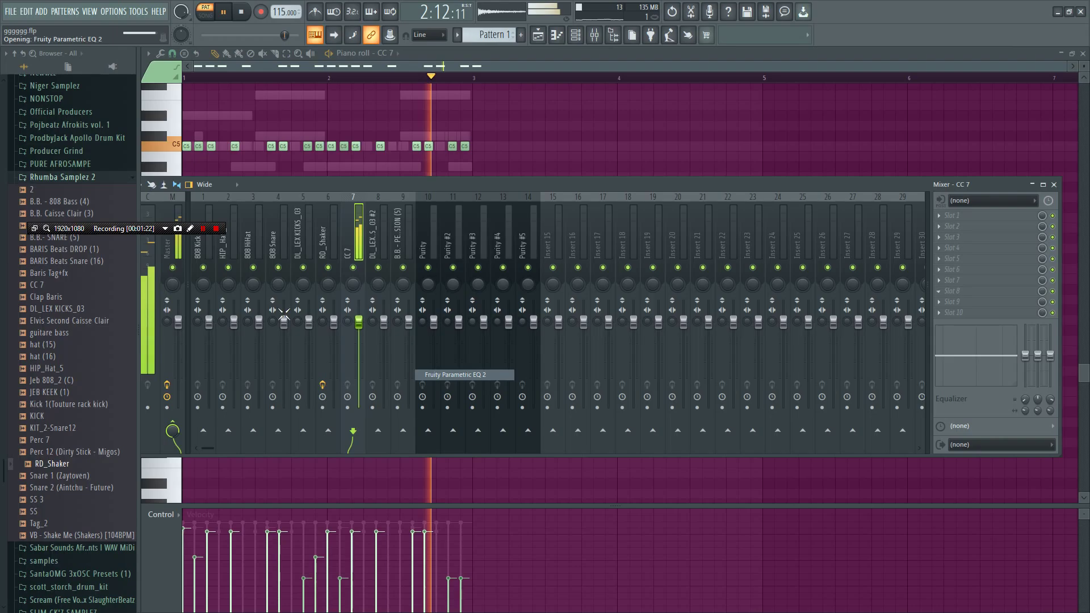
drag(304, 302, 331, 350)
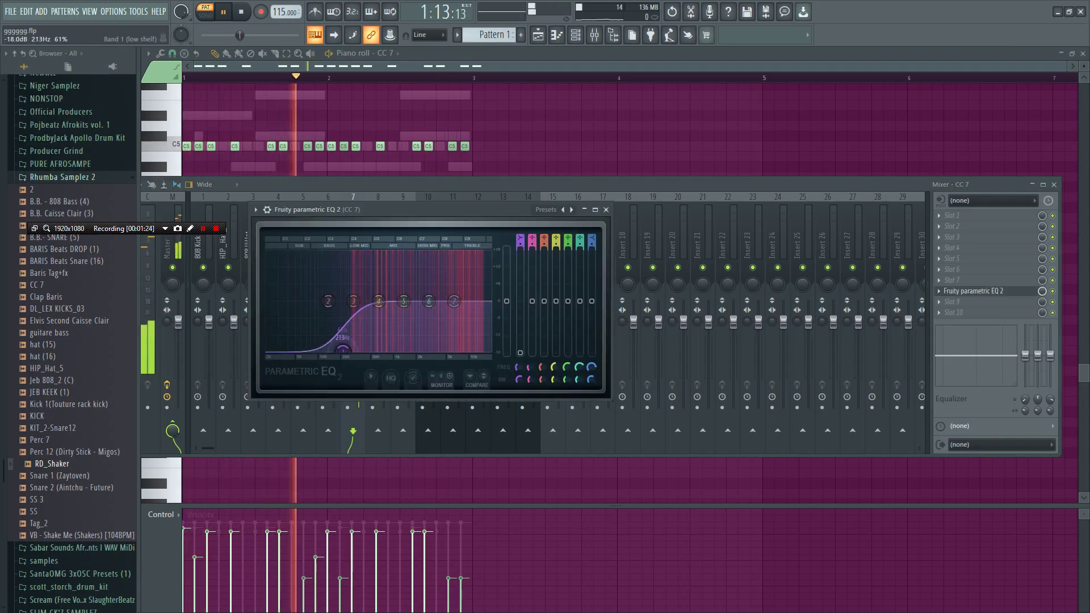
drag(403, 301, 403, 297)
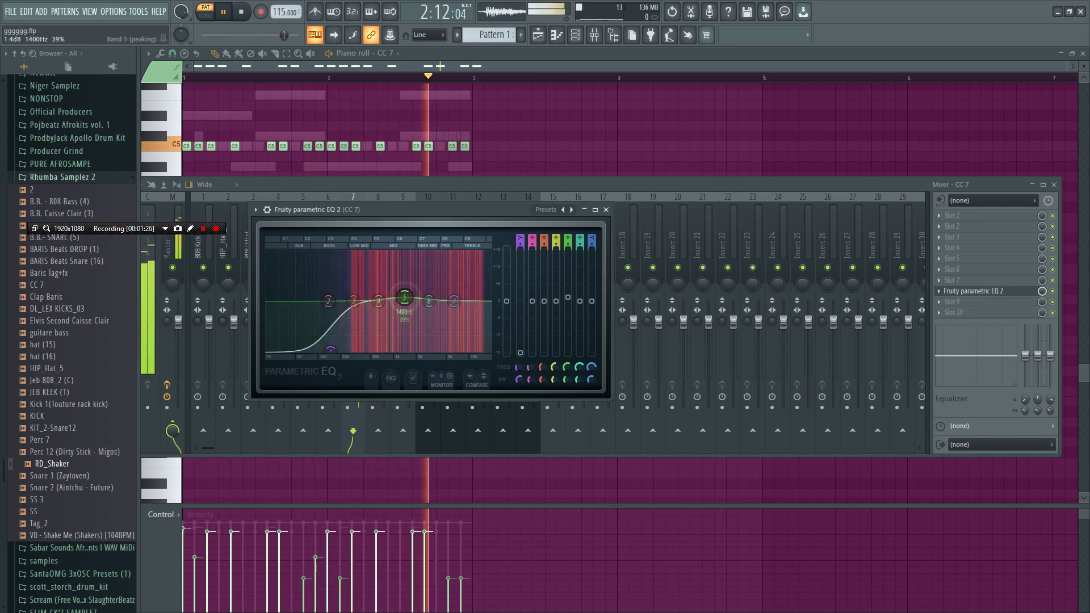
Unmute the second DL_LEX KICKS_03, B.B.- PERCUSSION (5) and Purity channels alongside CC 7, and open Purity's notes in the piano roll.
click(575, 34)
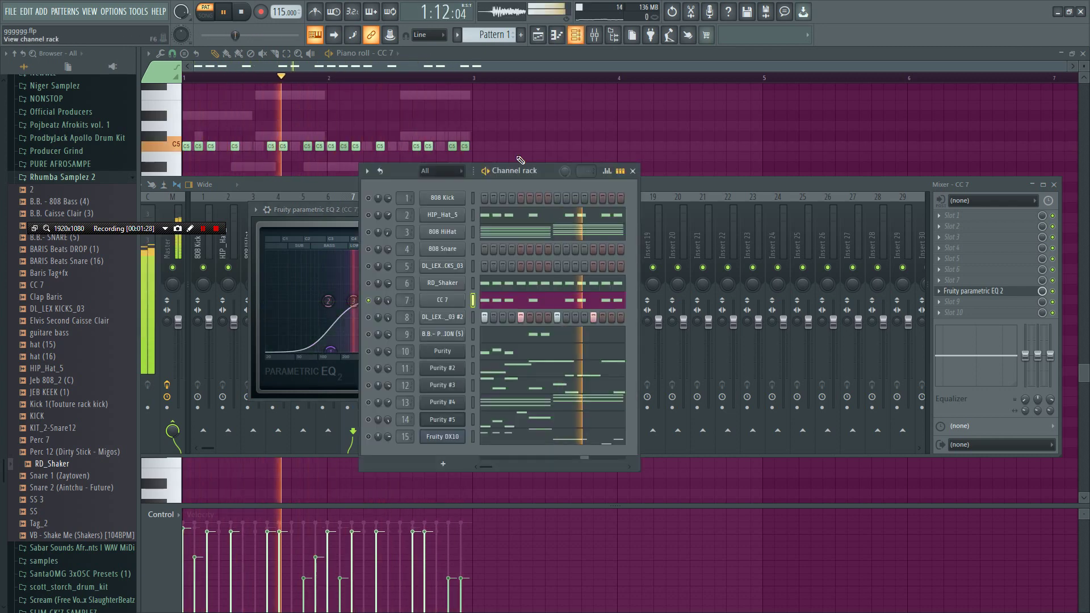
key(space)
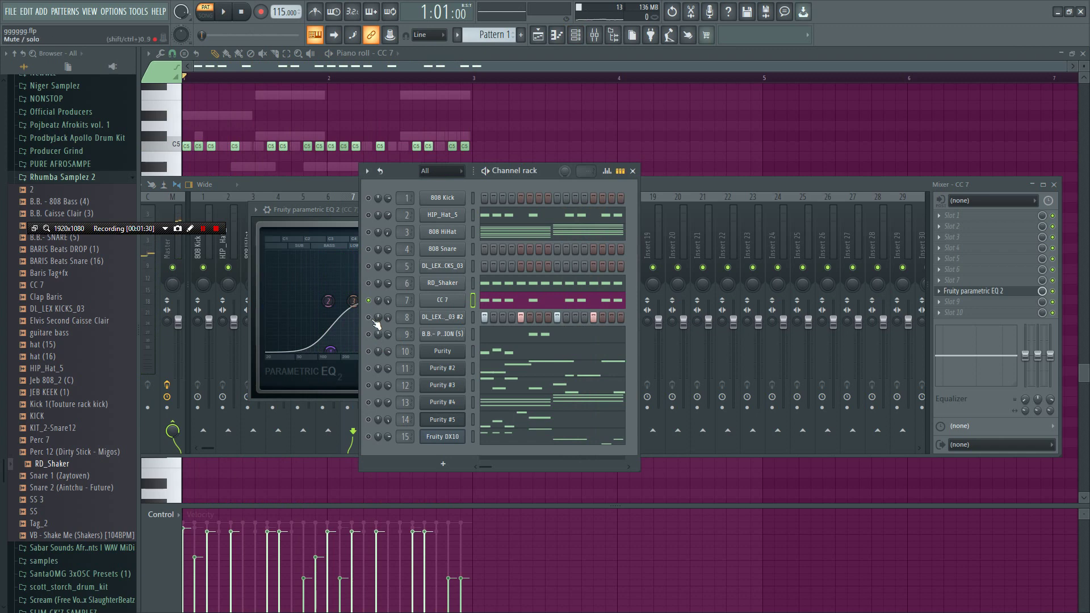
click(369, 317)
key(space)
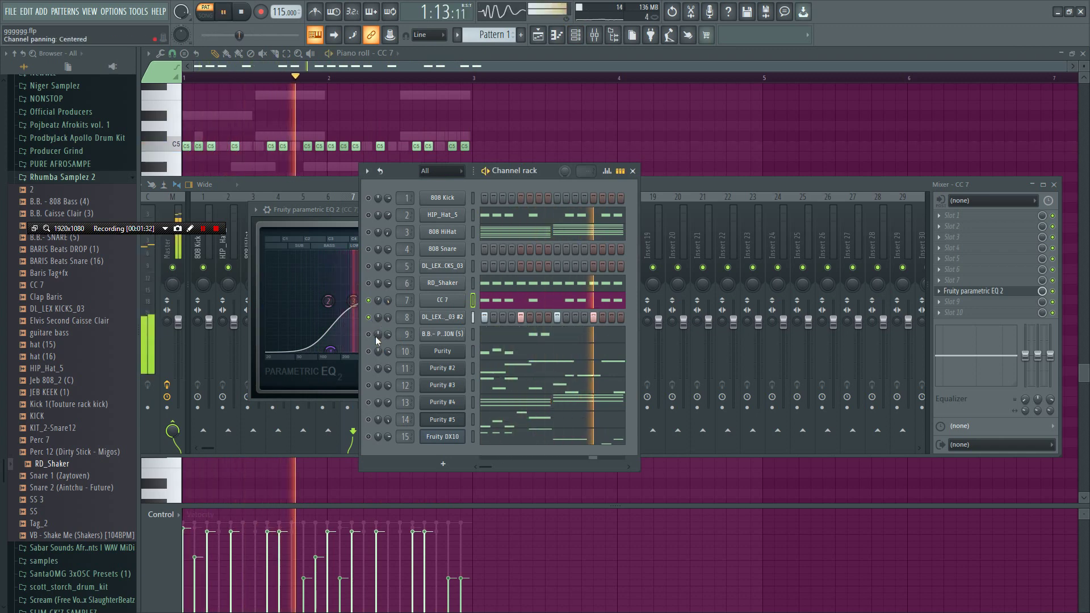
click(369, 335)
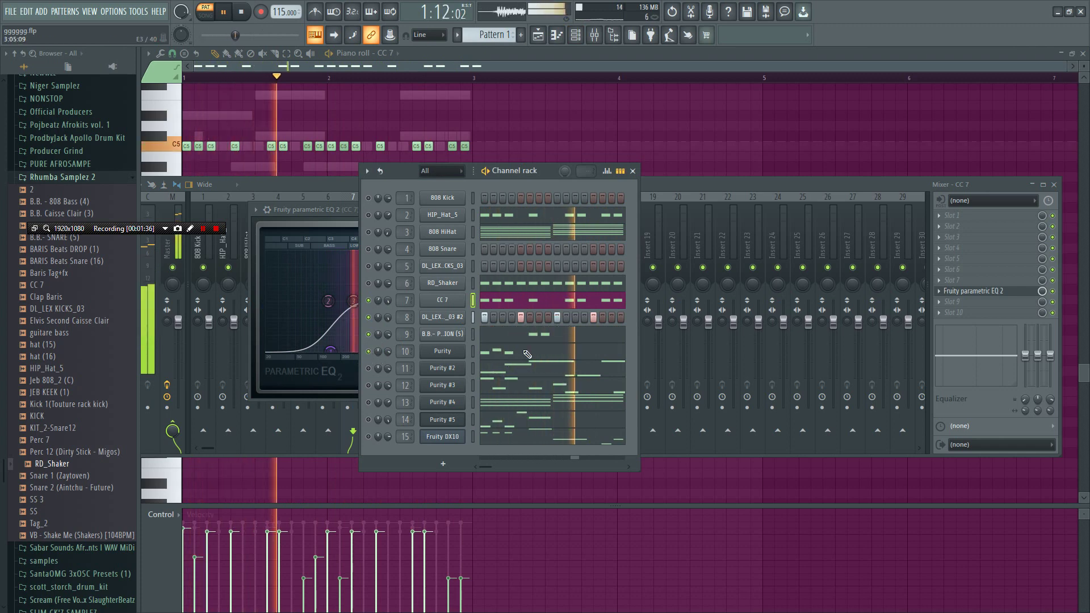
click(551, 352)
Insert Fruity Stereo Shaper in slot 8 of the B.B.- PERCUSSION (5) mixer track and set its delay to about 0.1 ms right.
click(575, 35)
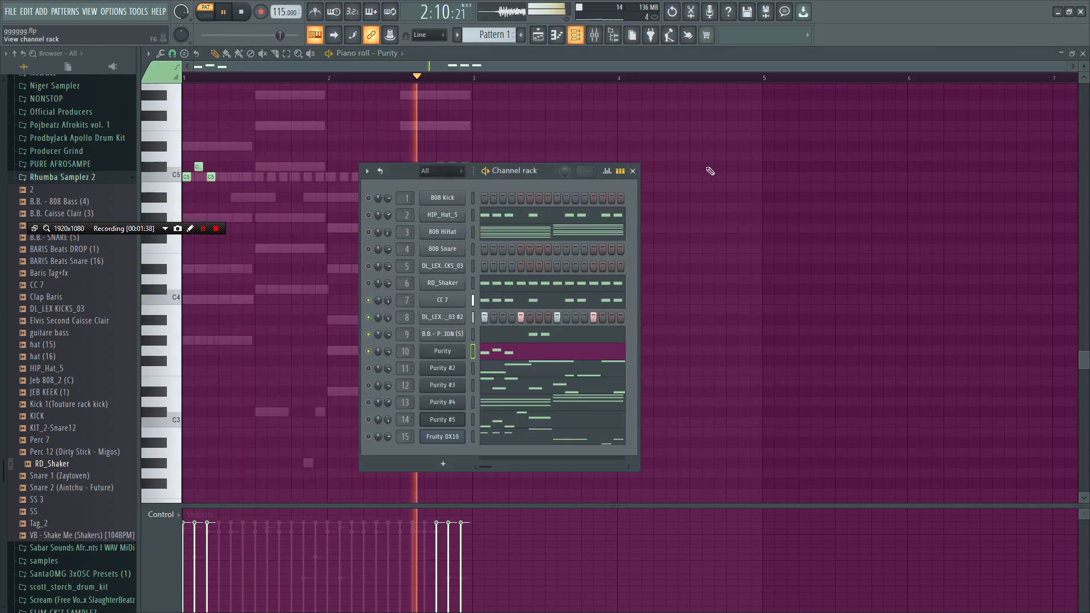
click(595, 36)
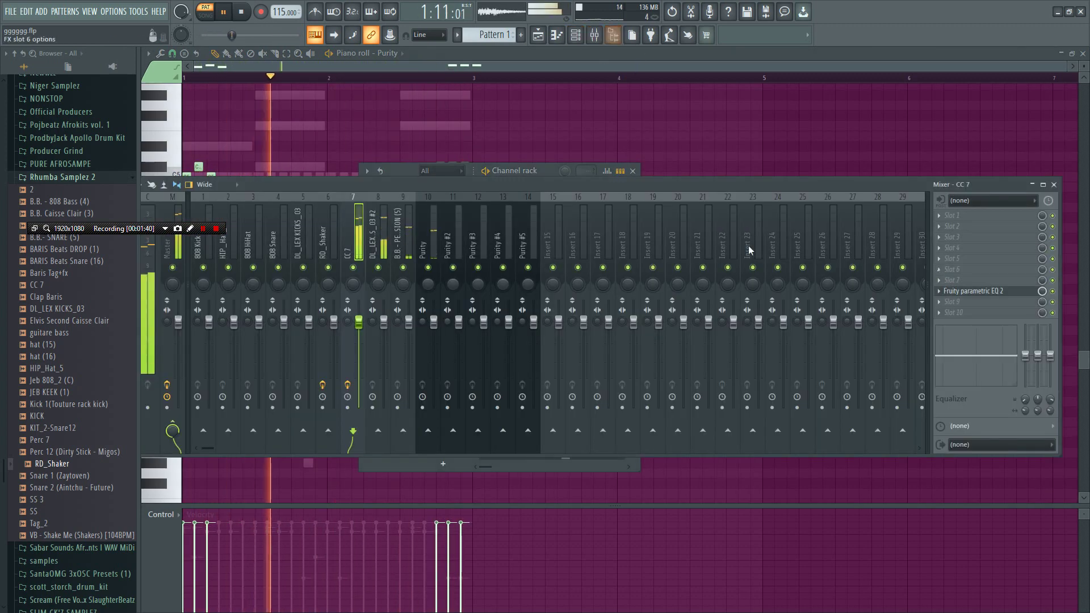
click(409, 237)
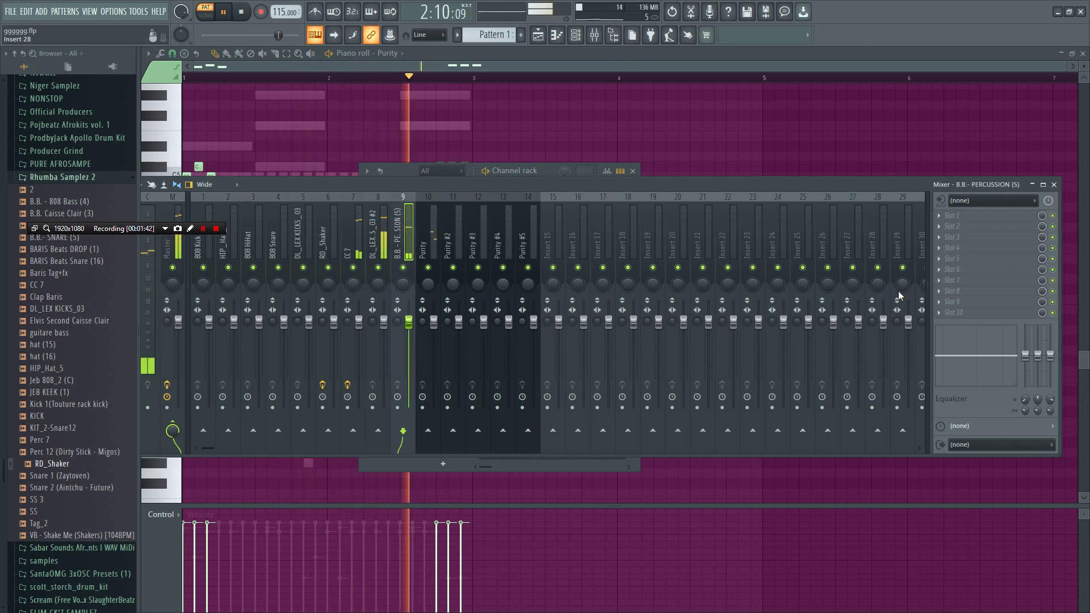
click(953, 291)
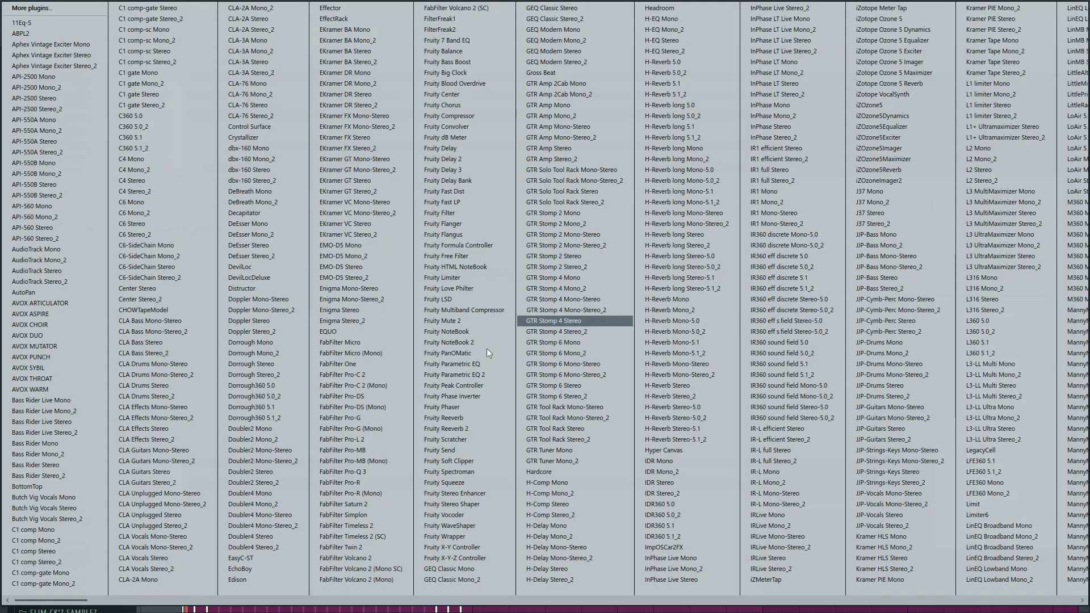
click(458, 503)
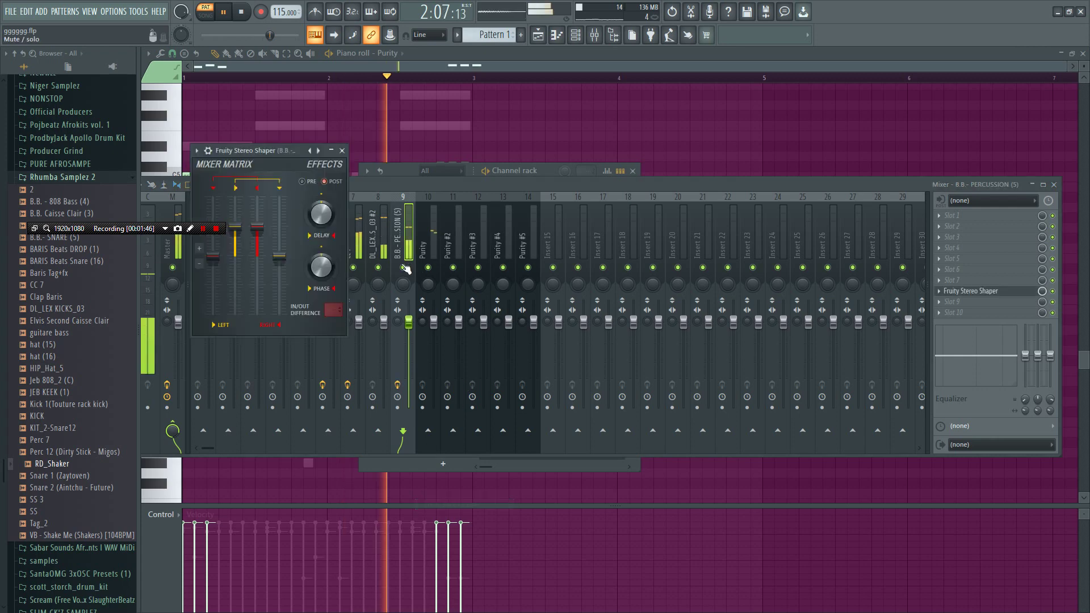
drag(321, 214, 321, 210)
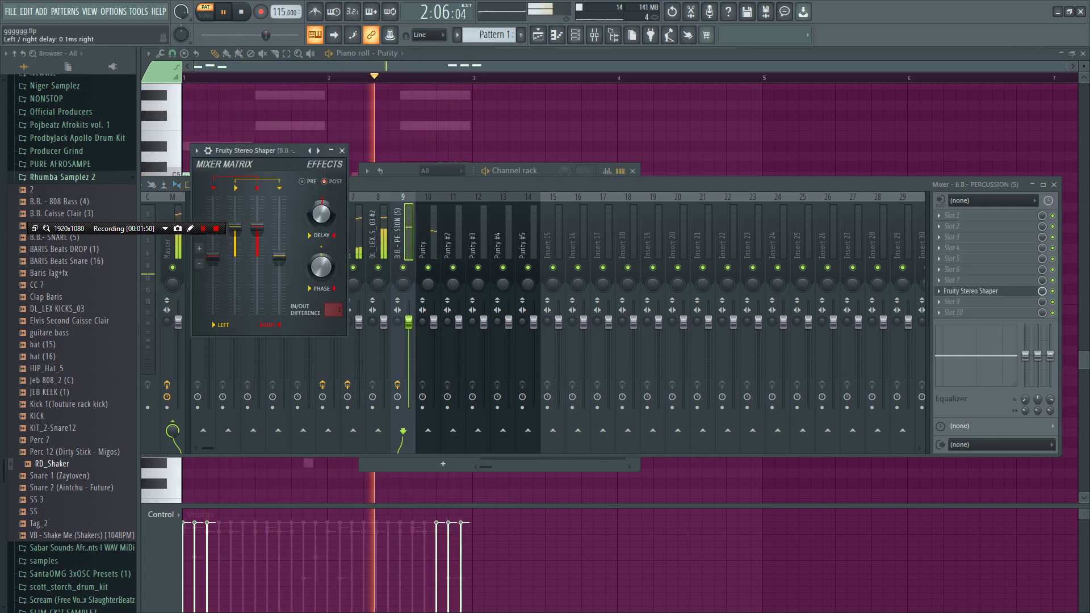
Insert Fruity Stereo Shaper in slot 8 of the Purity mixer track, with delay to the right and dephasing at 33% left.
click(432, 245)
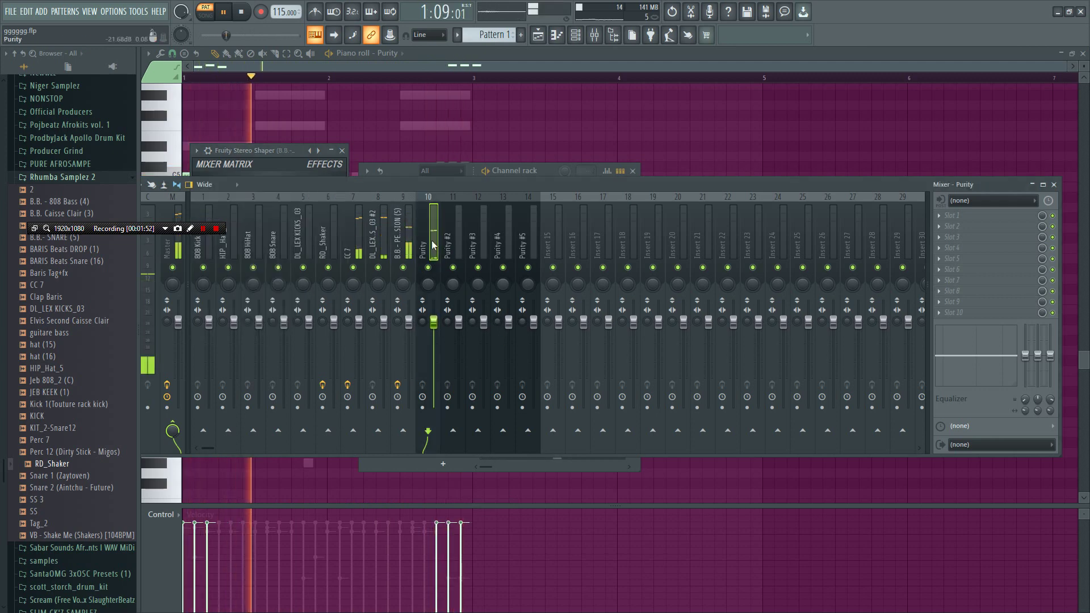
click(1014, 274)
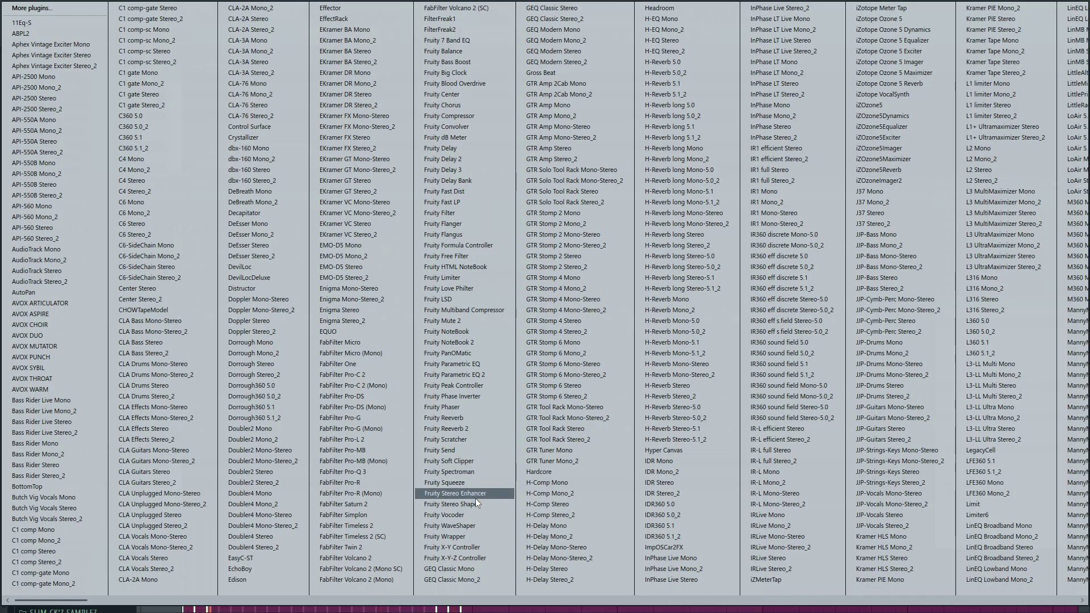
click(476, 505)
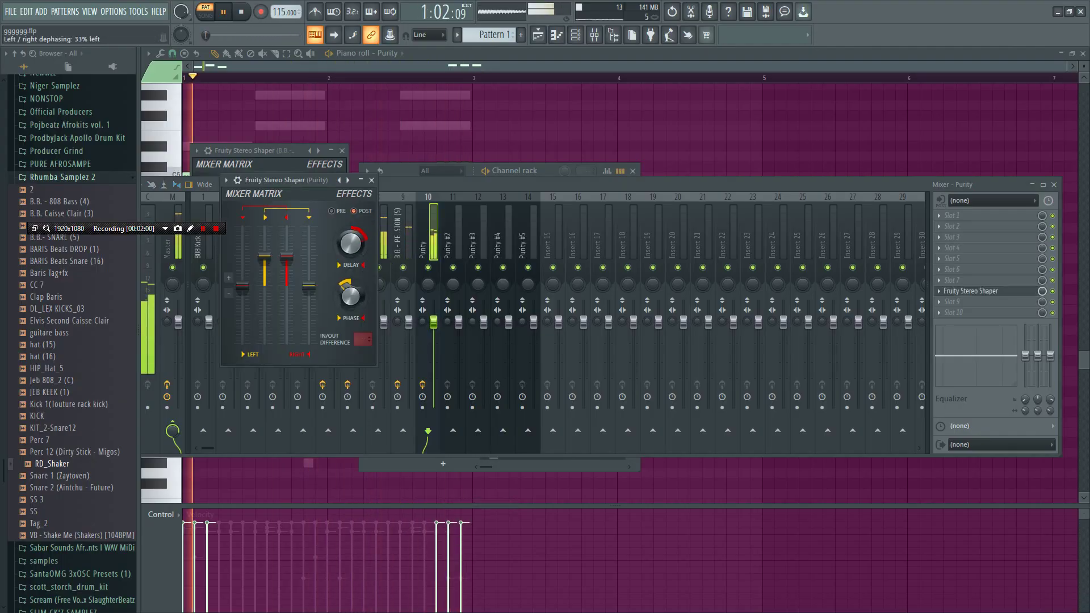
Solo the Purity #2 channel and open its notes in the piano roll.
click(575, 39)
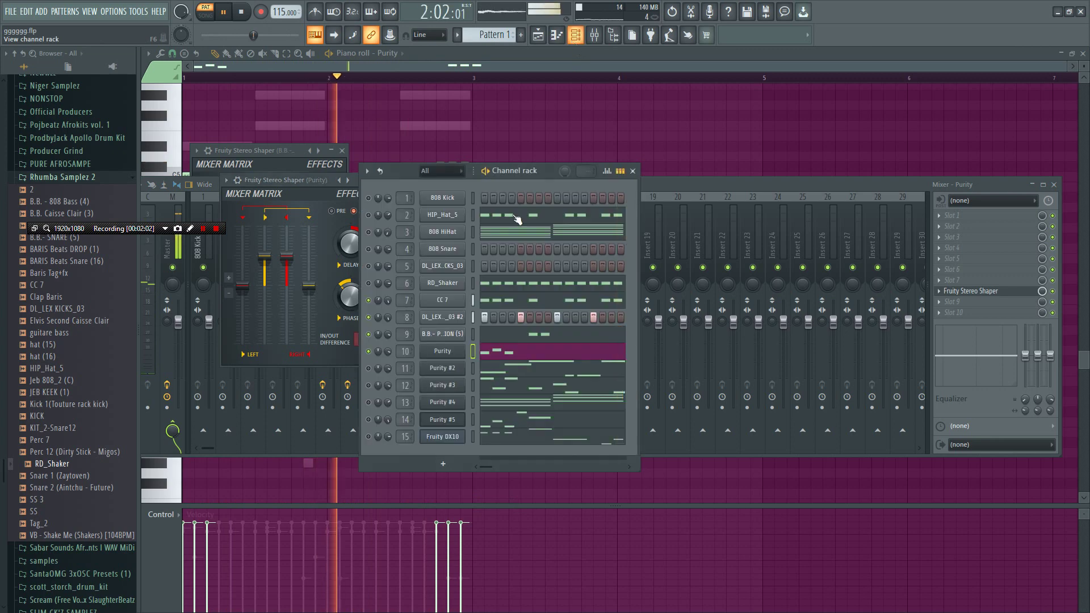
click(369, 368)
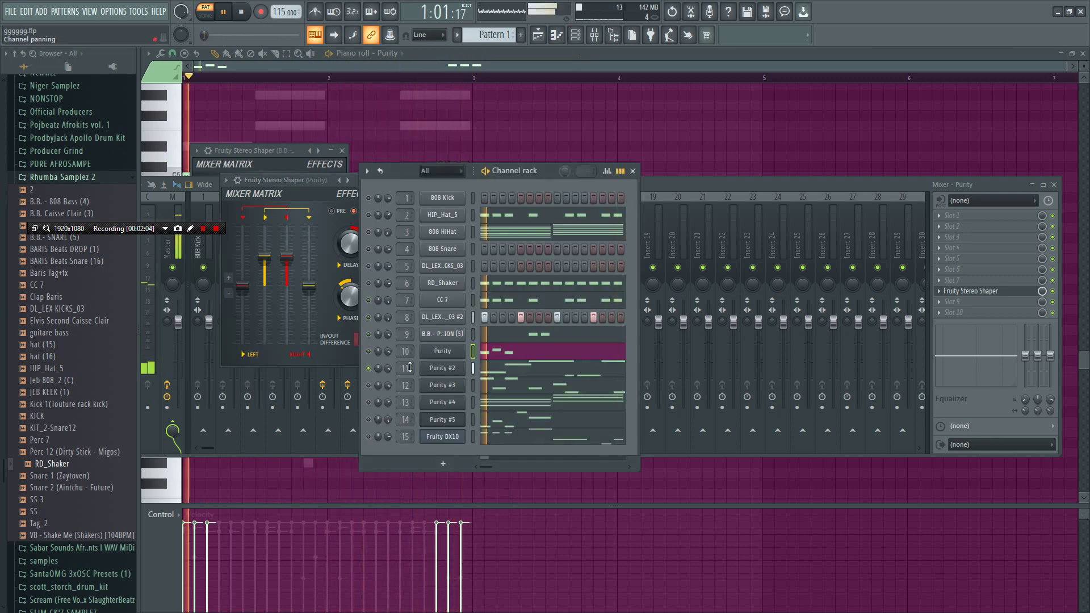
click(493, 369)
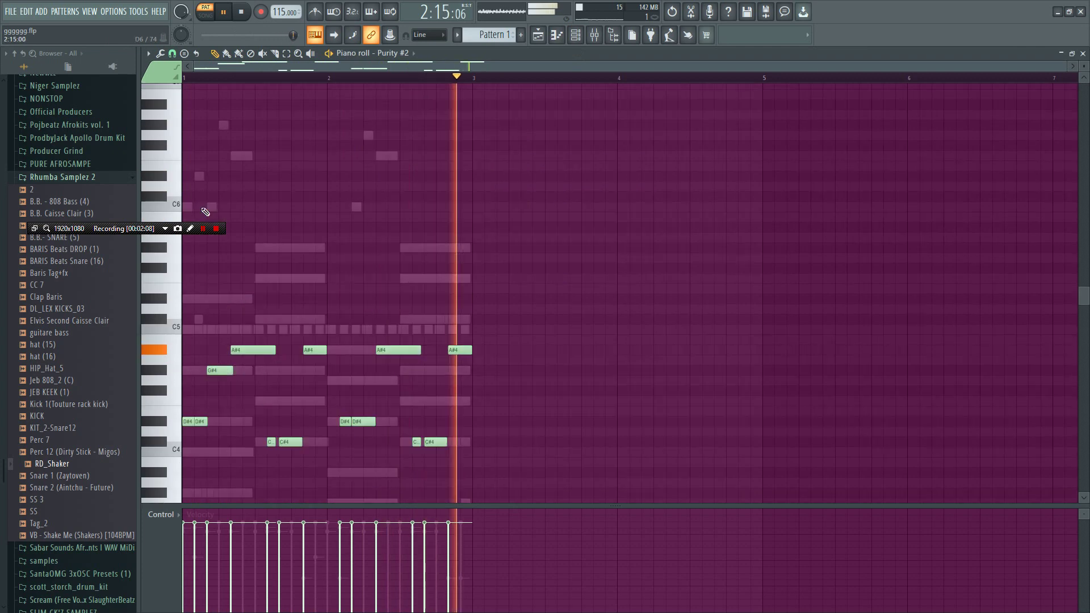
Insert Fruity Parametric EQ 2 in slot 6 of the Purity #2 mixer track and cut its low shelf to -18 dB at about 127 Hz.
click(575, 35)
click(593, 34)
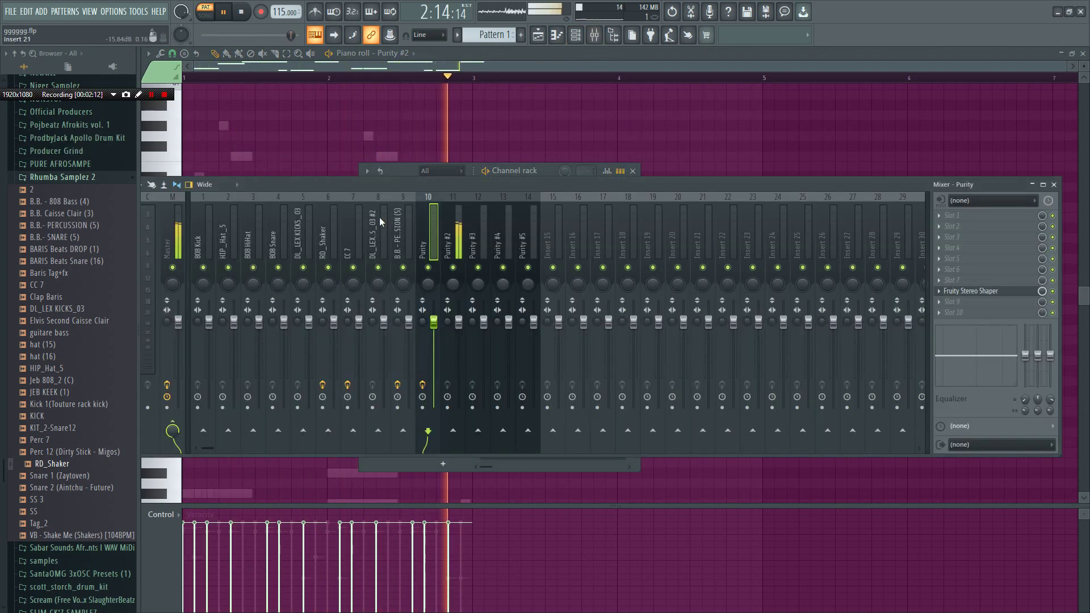
click(460, 244)
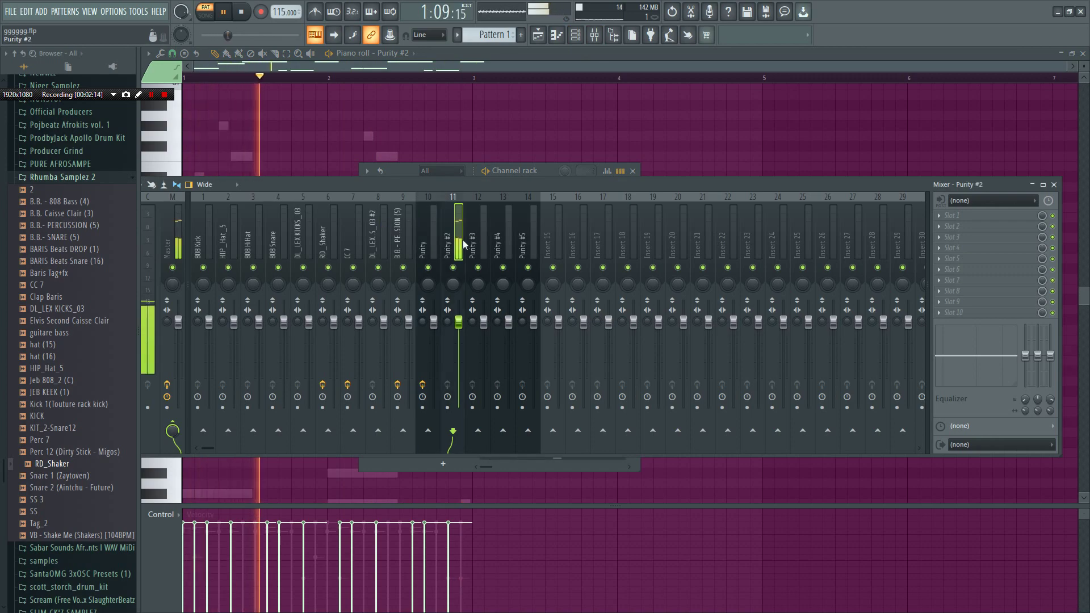
click(987, 275)
click(459, 374)
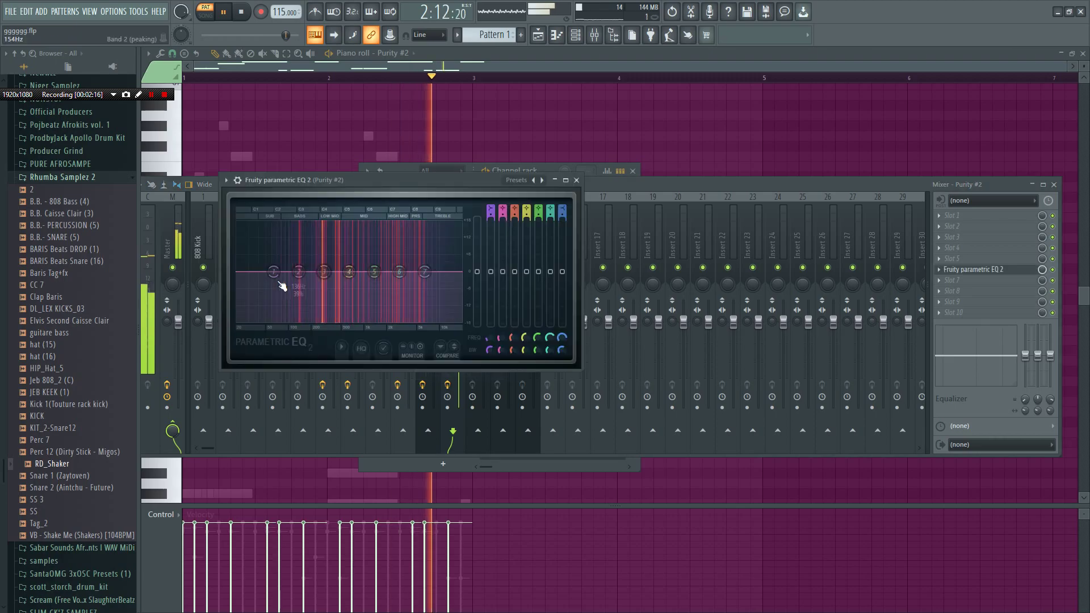
drag(274, 272, 296, 321)
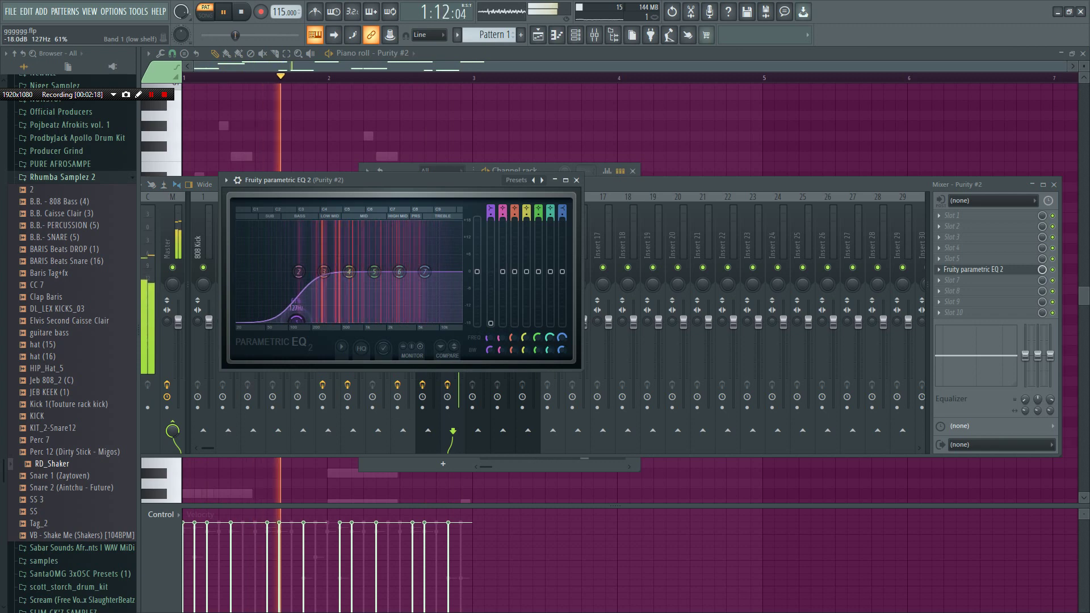
Lower the Purity #2 channel volume to 86% and solo the Purity #3 channel.
click(585, 35)
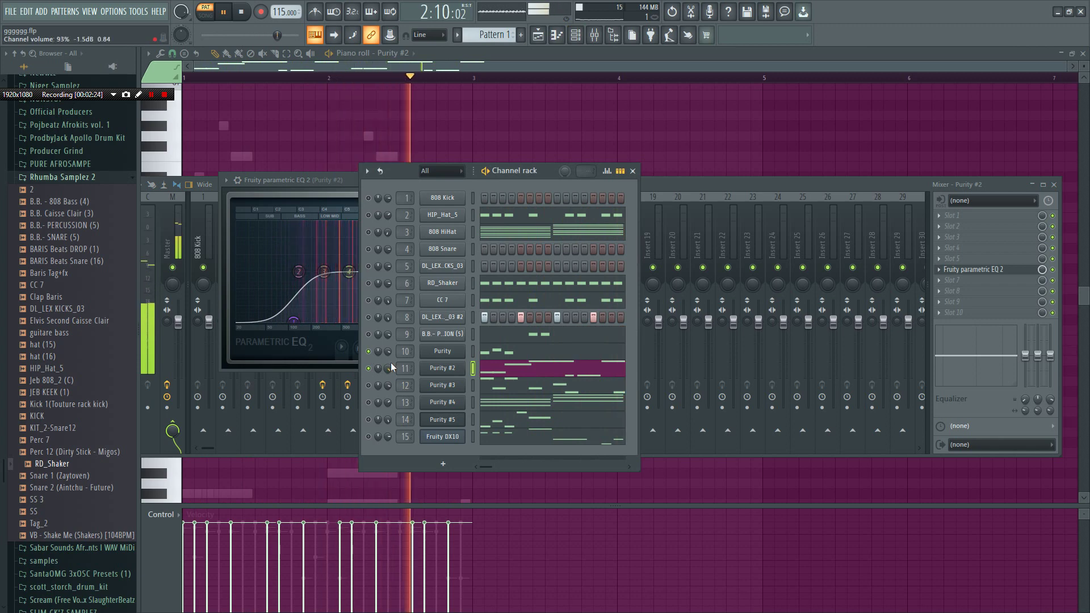
drag(391, 363, 391, 374)
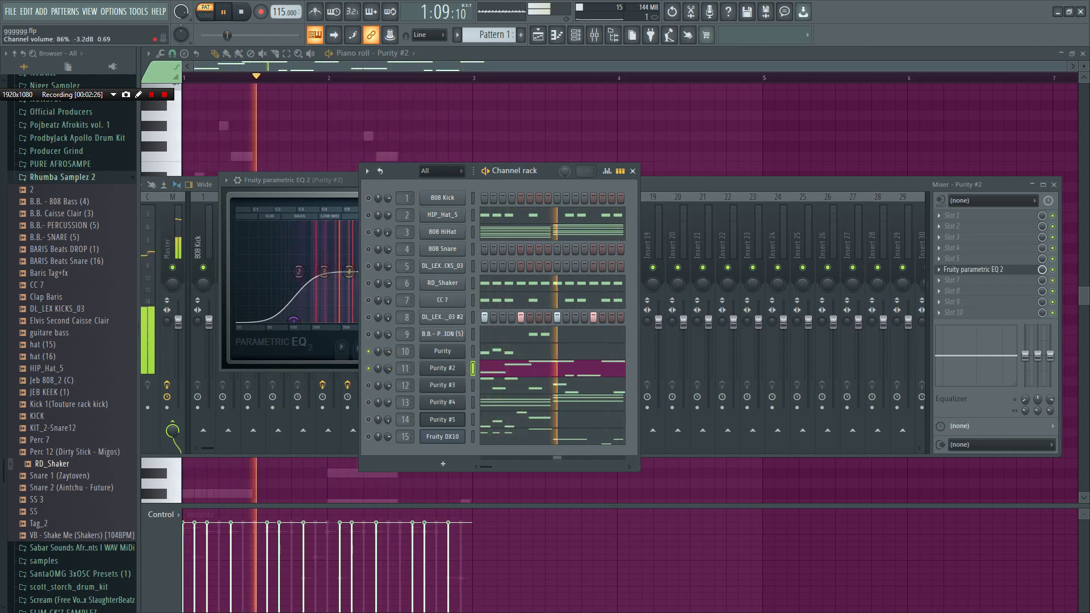
click(368, 385)
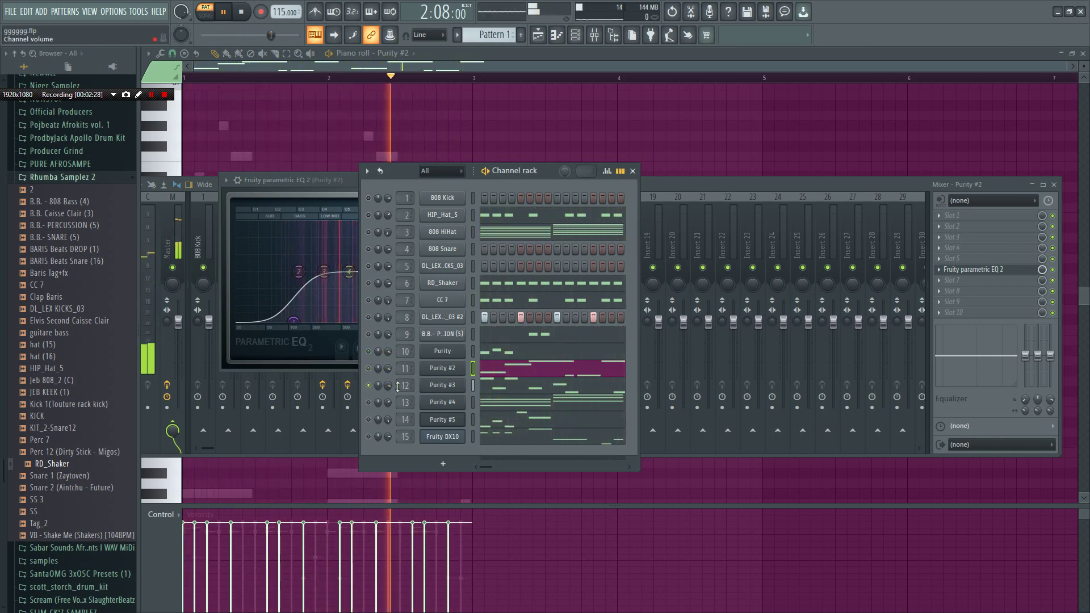
click(474, 385)
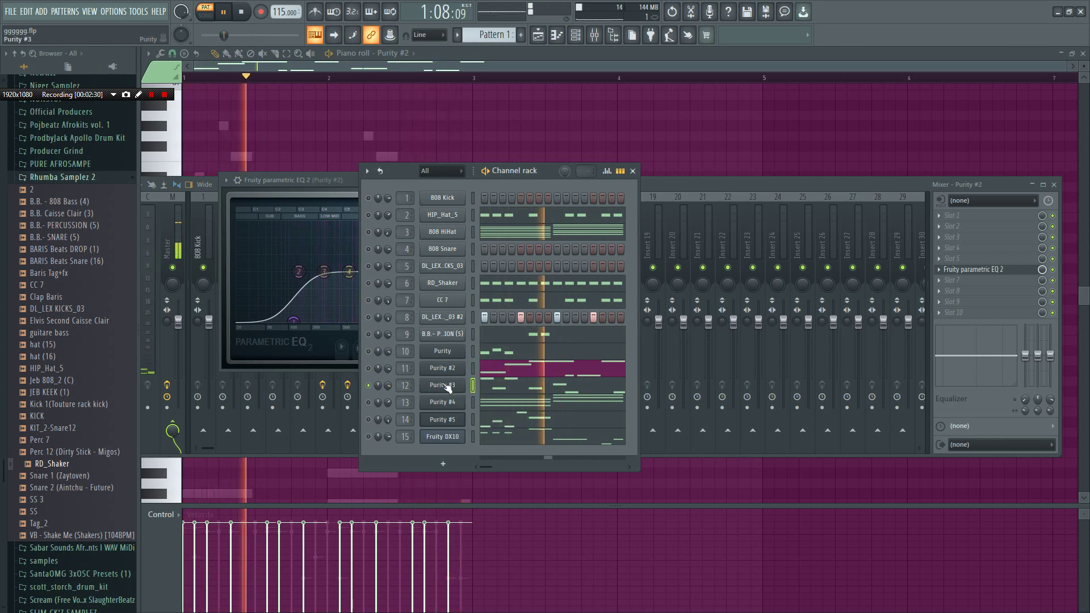
Insert Fruity Parametric EQ 2 in slot 8 of the Purity #3 mixer track, cutting the low shelf around 123 Hz and slightly lowering the high shelf.
click(658, 198)
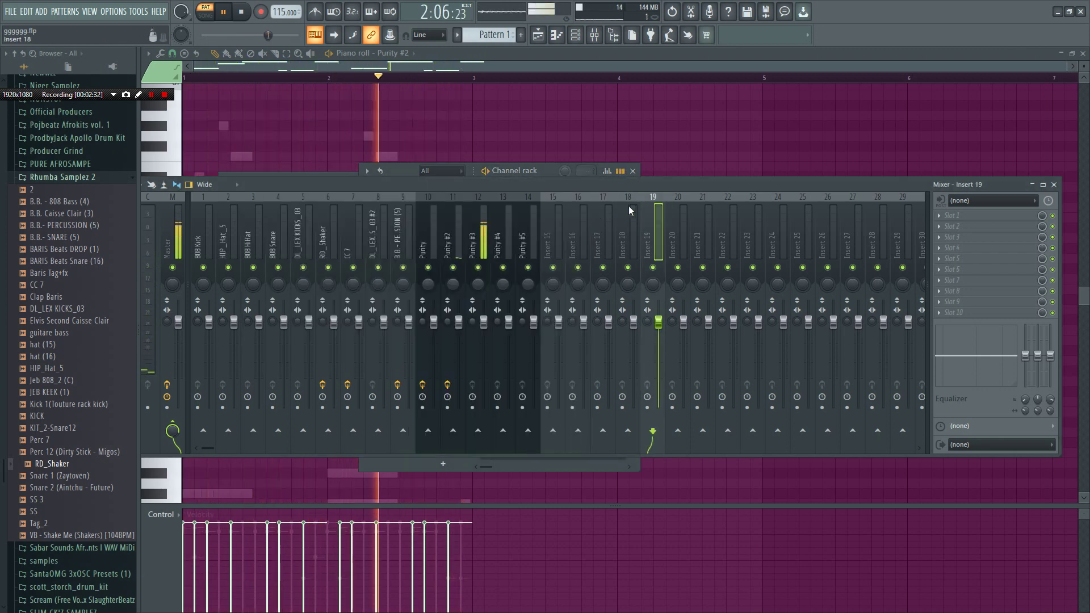
click(487, 250)
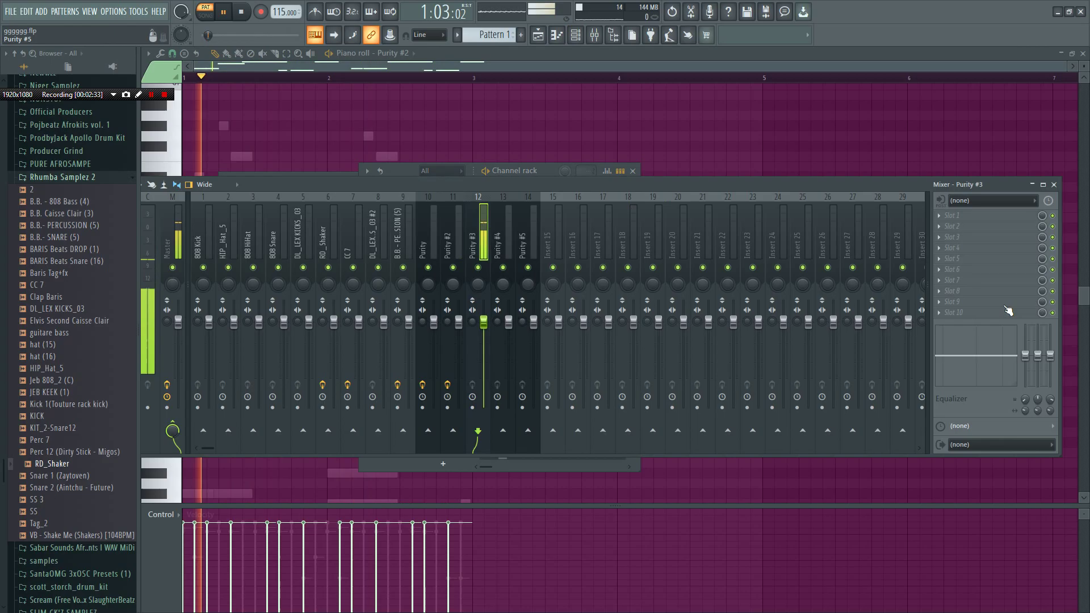
click(970, 292)
click(462, 381)
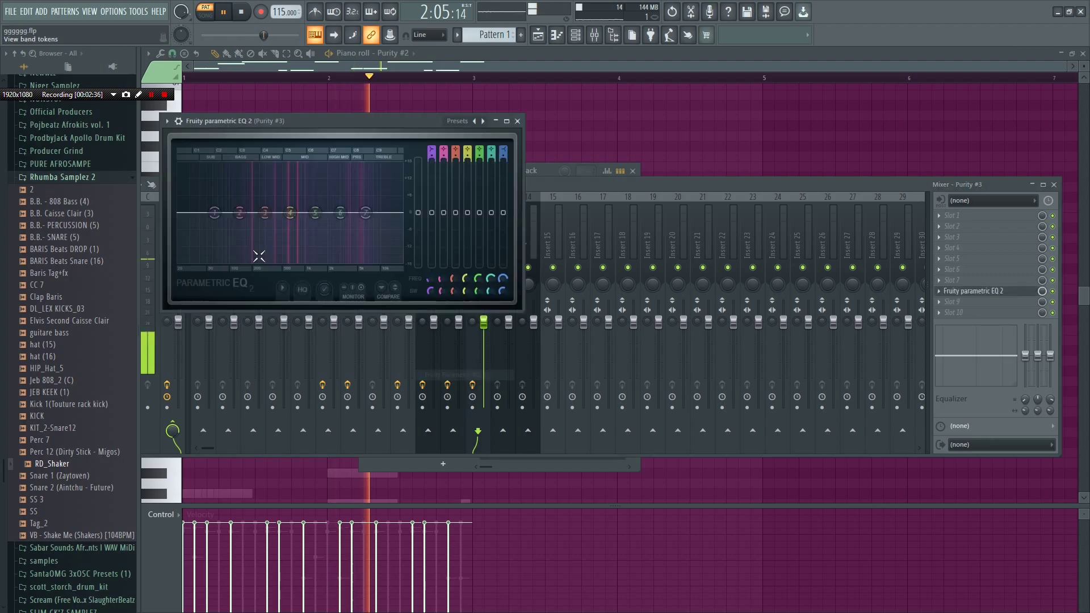
drag(216, 213, 250, 256)
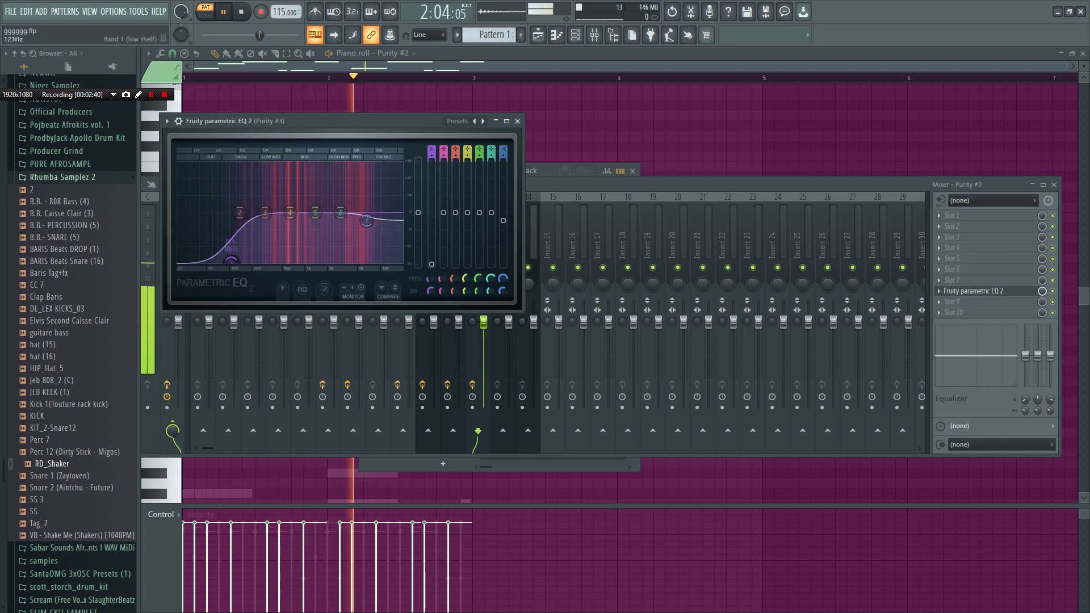
Reposition the Purity #3 equalizer window and solo the Purity #4 channel.
click(575, 34)
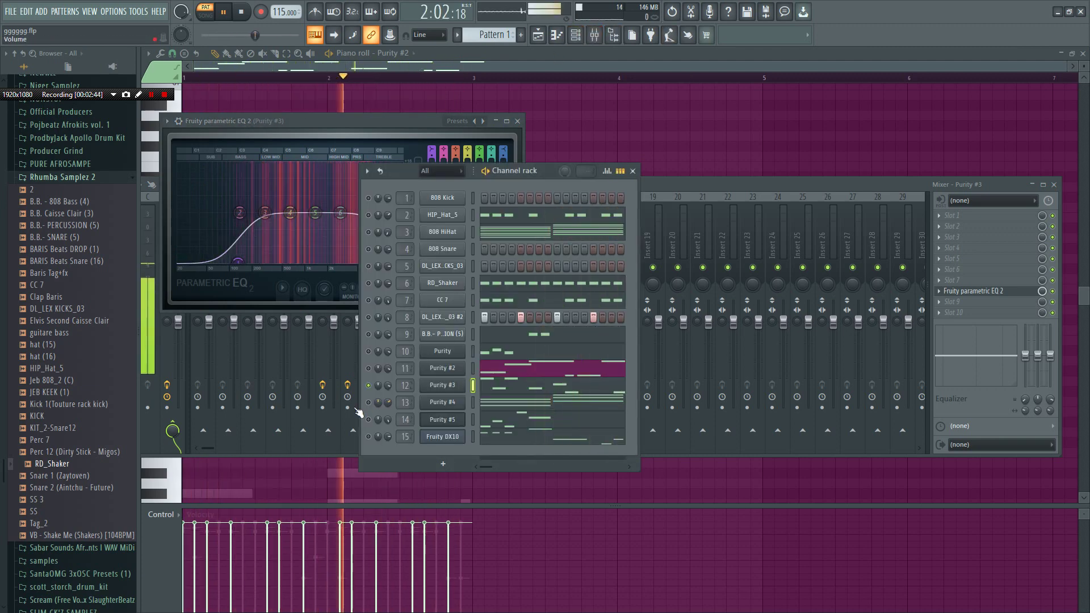
key(F9)
drag(370, 124, 409, 99)
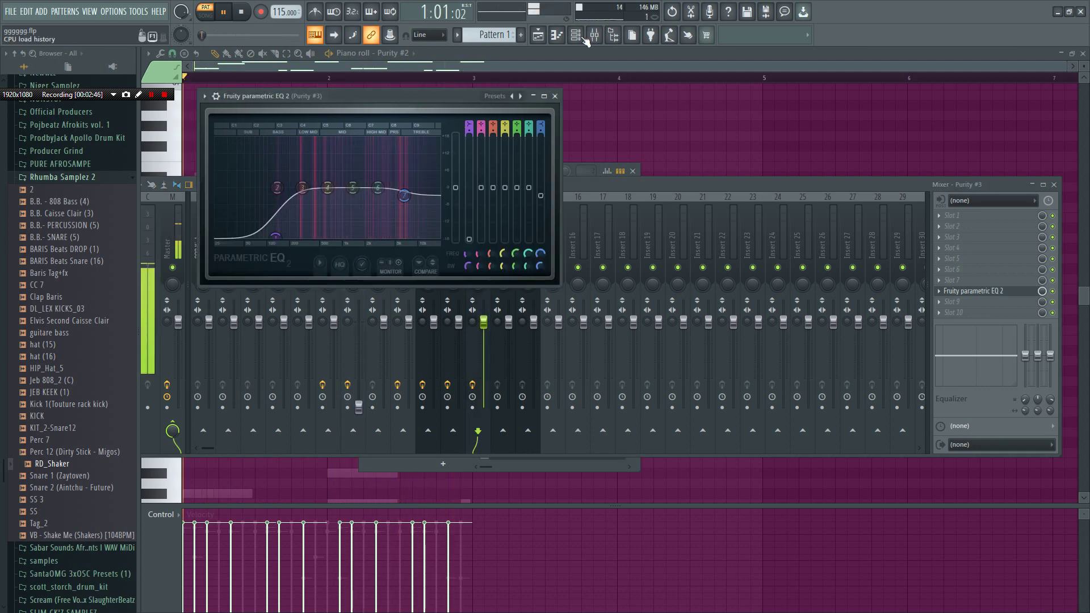
key(F6)
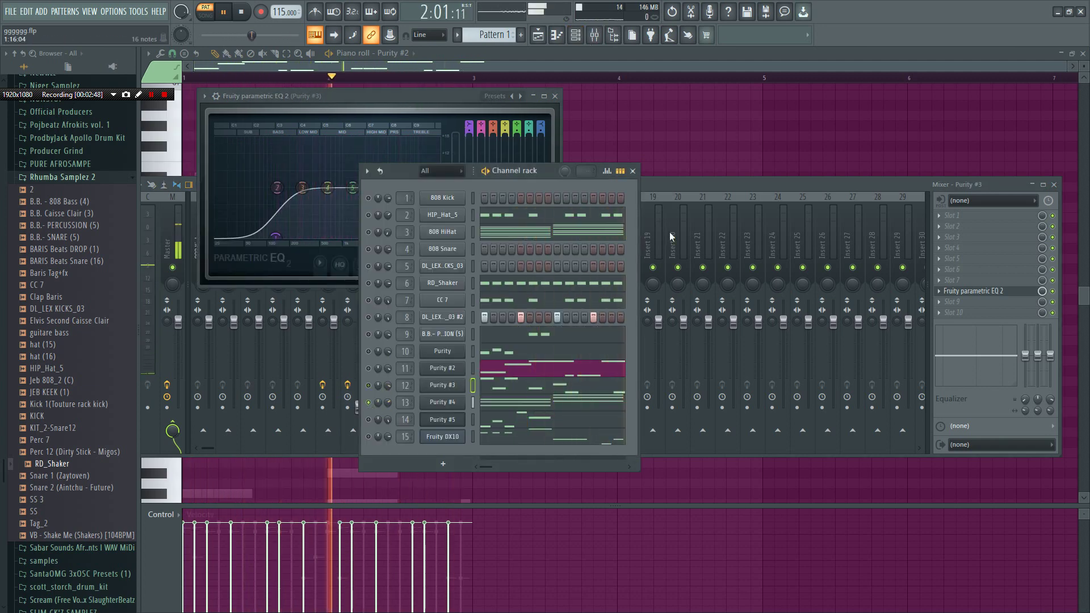
Insert Fruity Parametric EQ 2 in slot 7 of the Purity #4 mixer track and cut its low shelf to -18 dB at about 190 Hz.
click(655, 194)
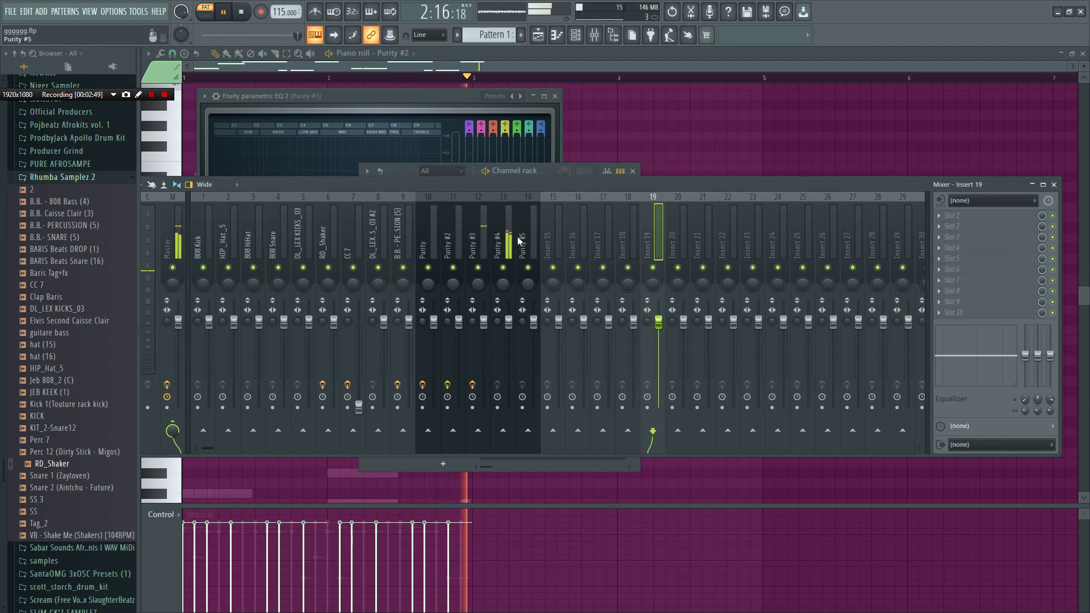
click(946, 287)
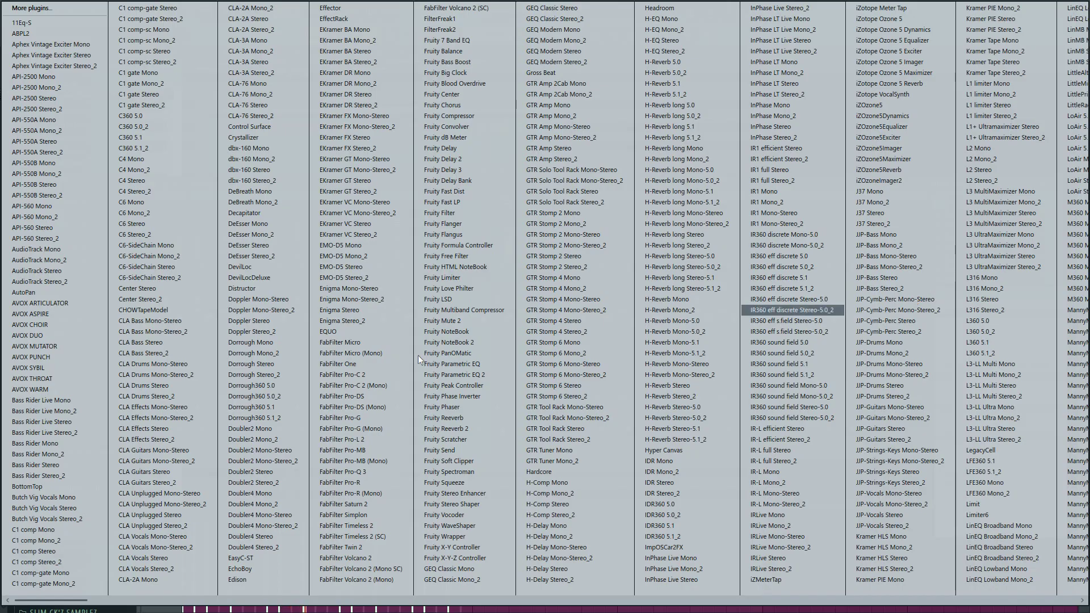
click(455, 375)
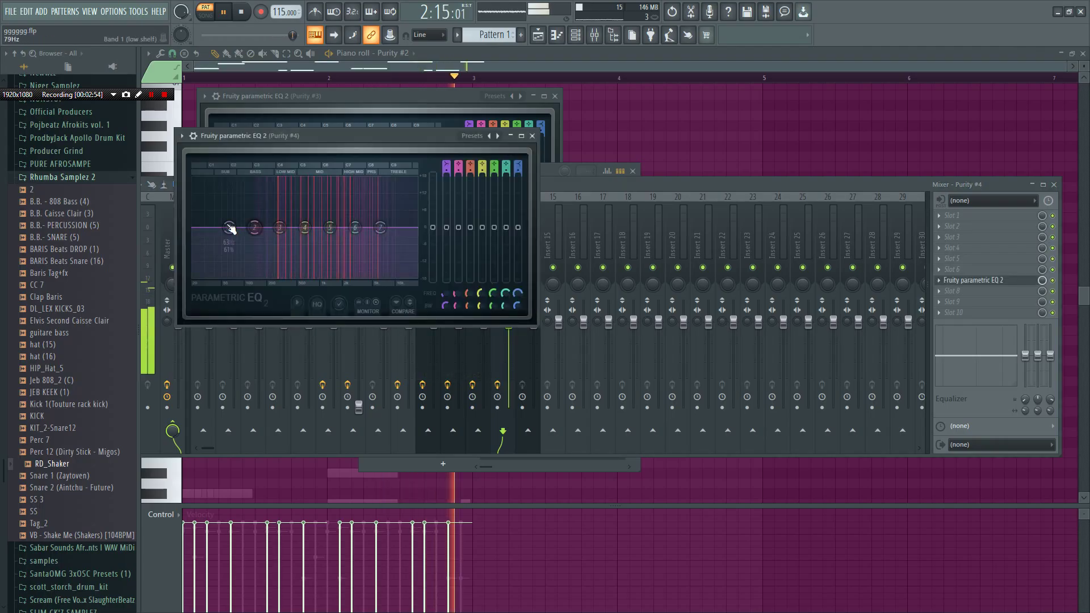
drag(229, 228, 268, 277)
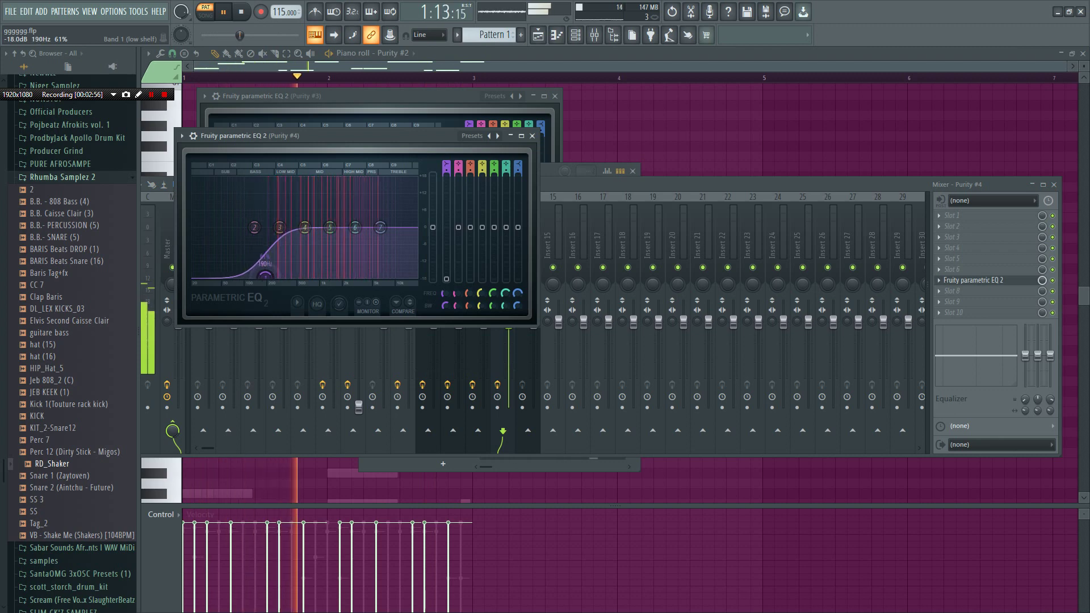
Solo the Purity #5 channel and open its notes in the piano roll.
click(581, 37)
key(space)
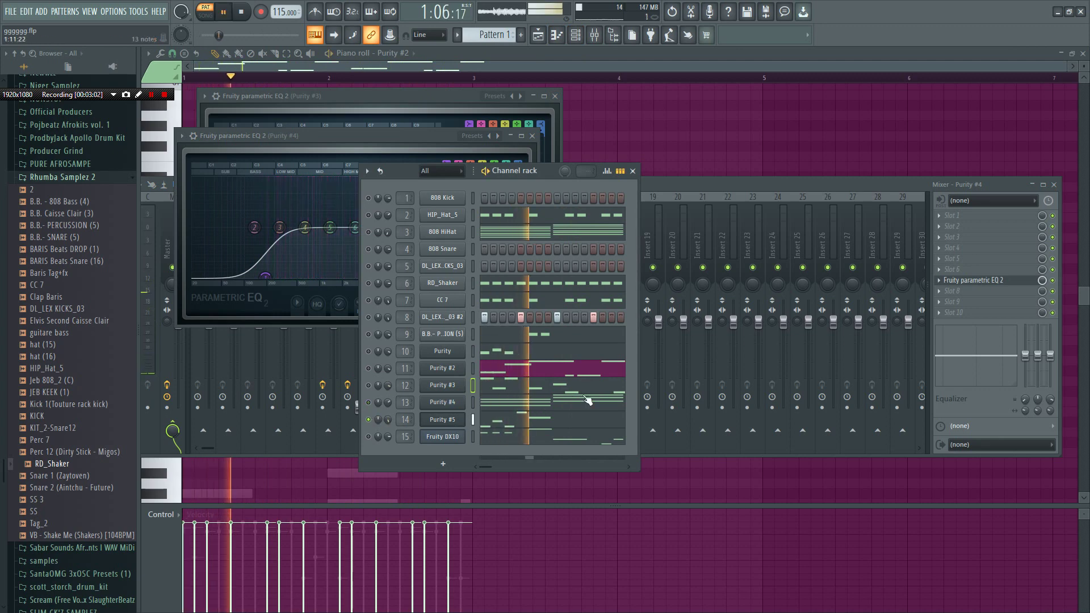
click(533, 423)
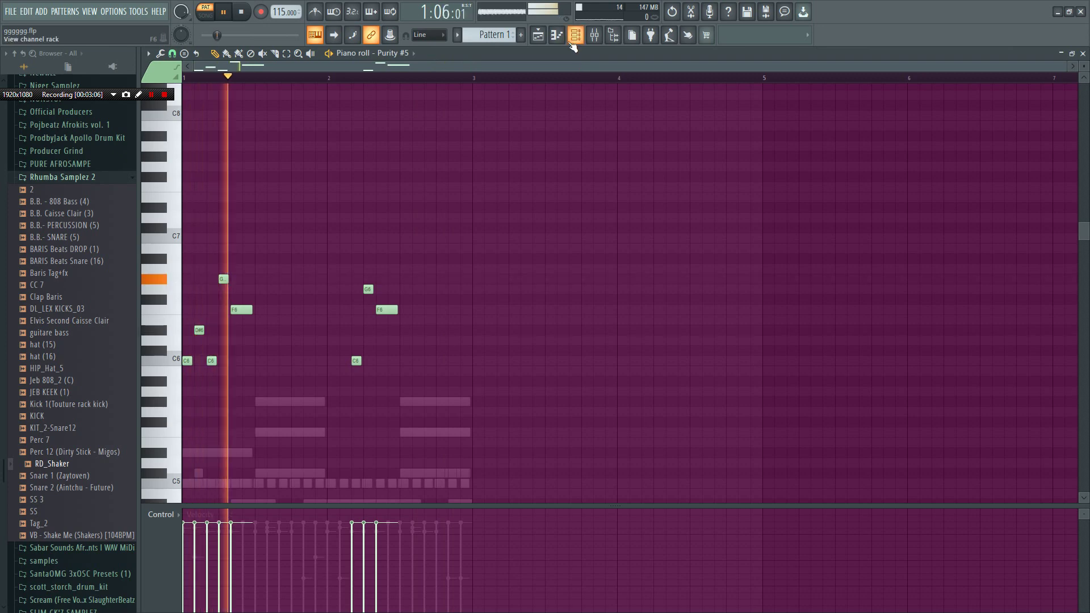
click(575, 35)
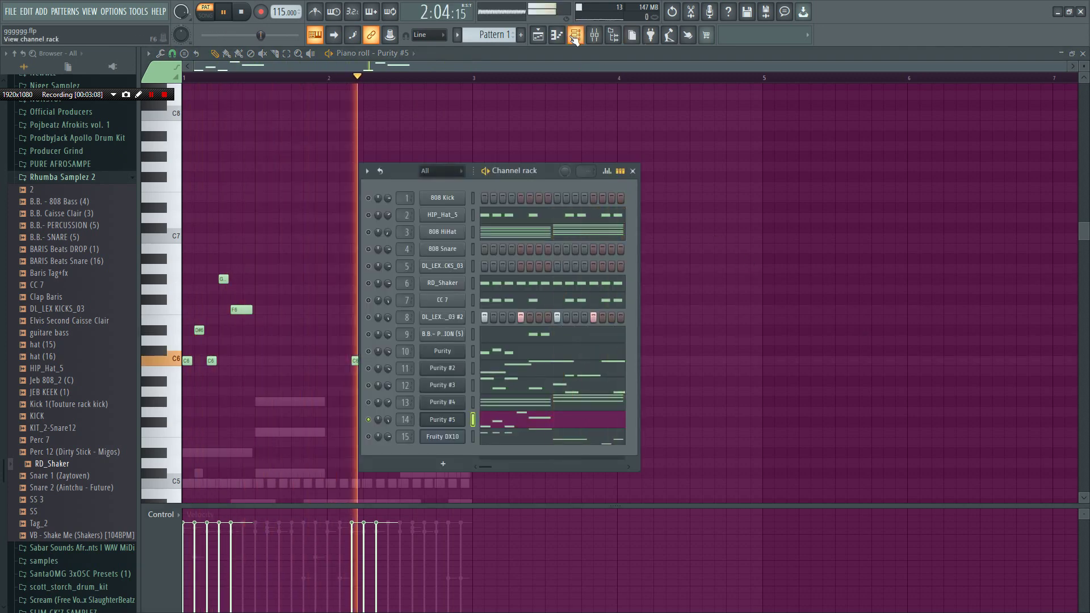
key(F6)
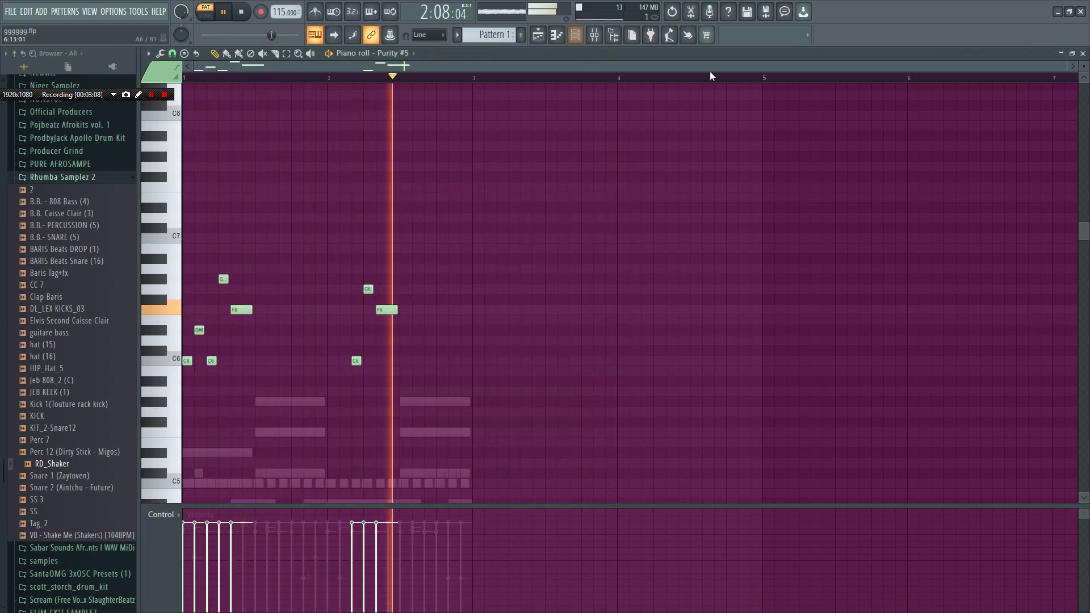
Insert Fruity Reeverb 2 in slot 8 of the Purity #5 mixer track.
click(594, 35)
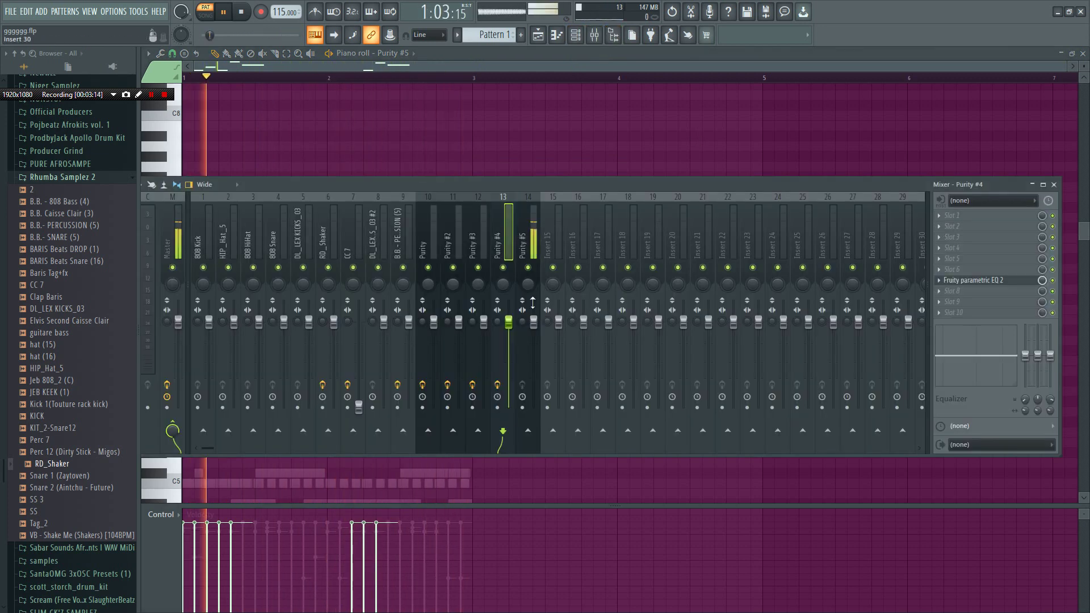
click(537, 243)
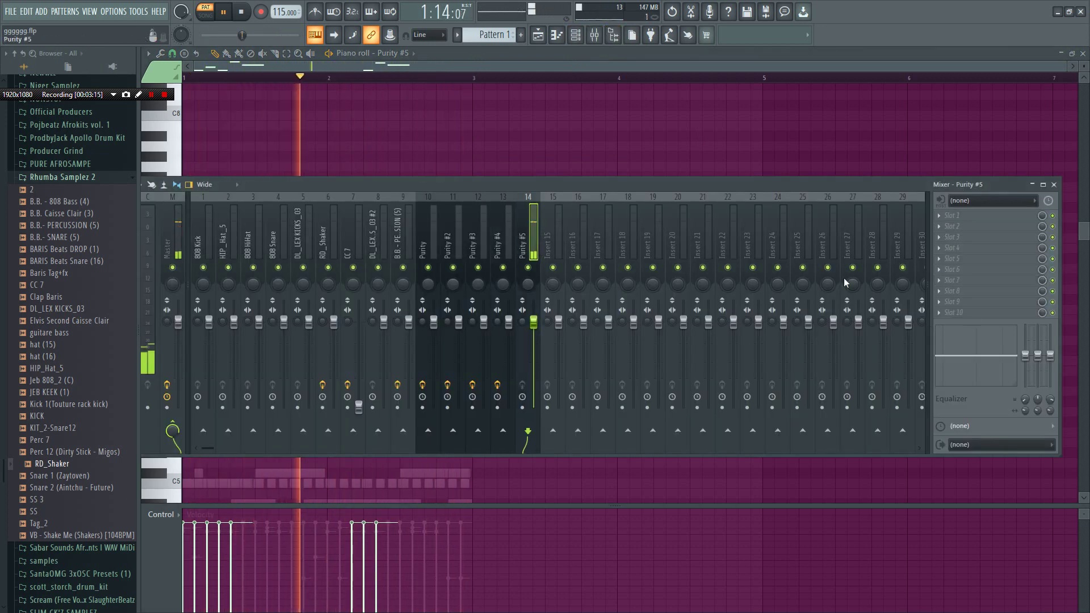
click(961, 291)
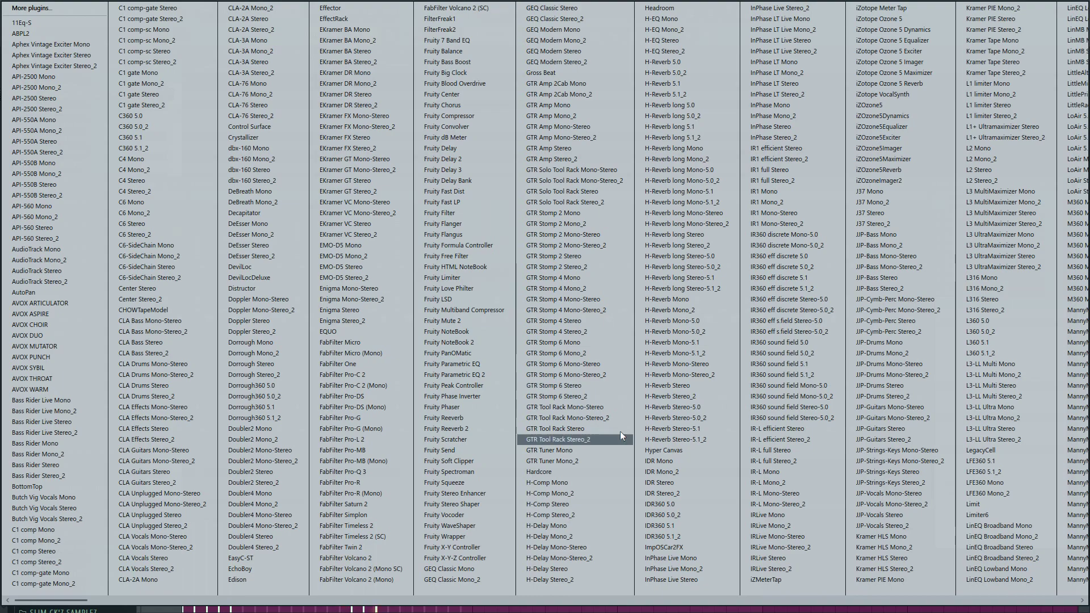
click(472, 428)
Add Fruity Parametric EQ 2 in slot 10 of the Purity #5 track, cutting the low shelf and raising the high shelf.
click(948, 313)
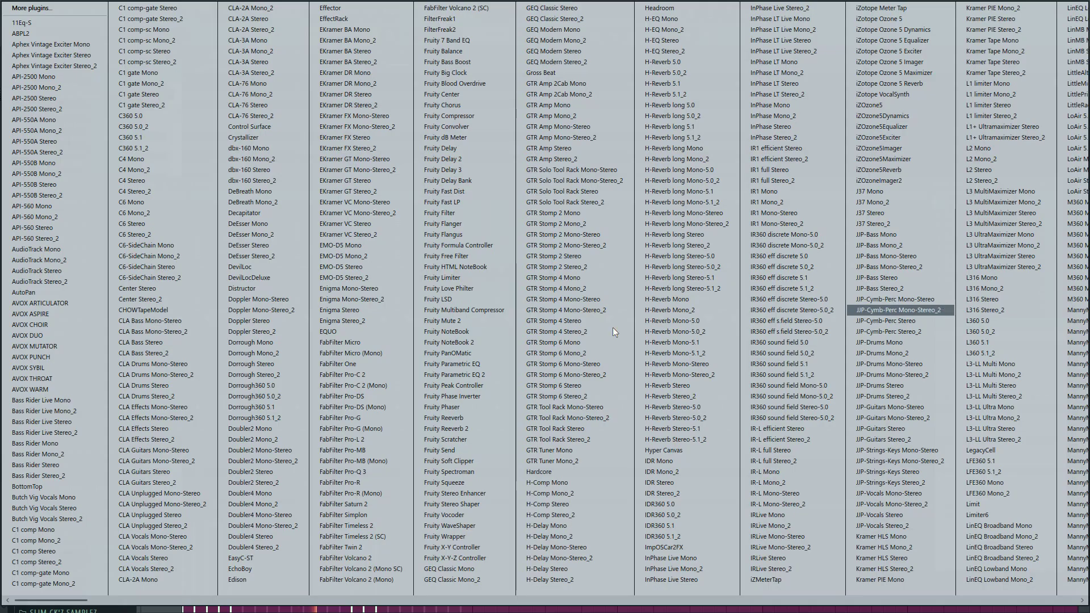
click(456, 374)
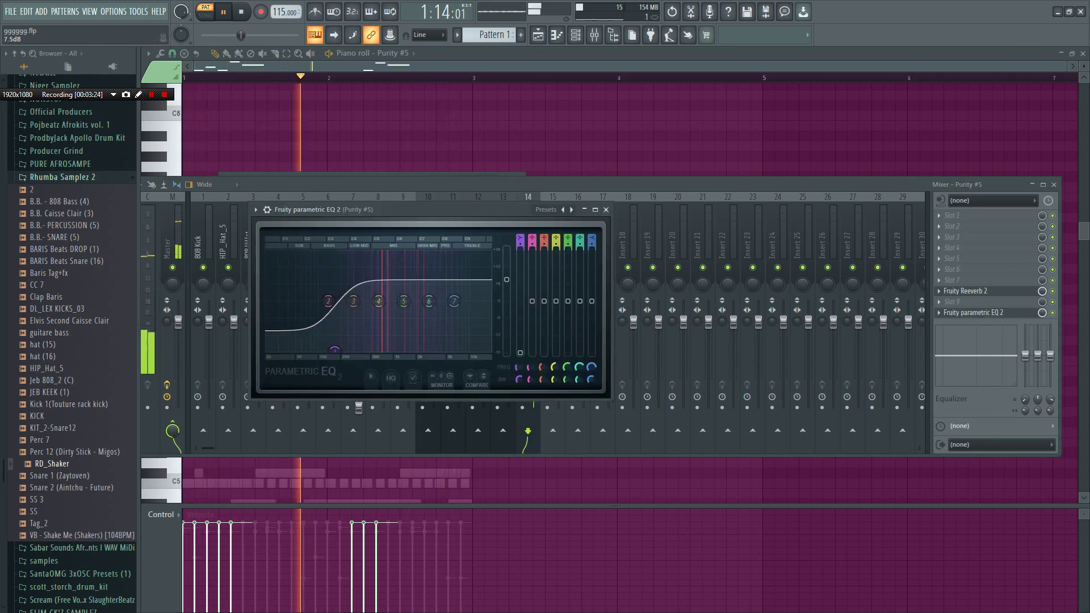
drag(454, 300, 455, 279)
drag(335, 348, 363, 348)
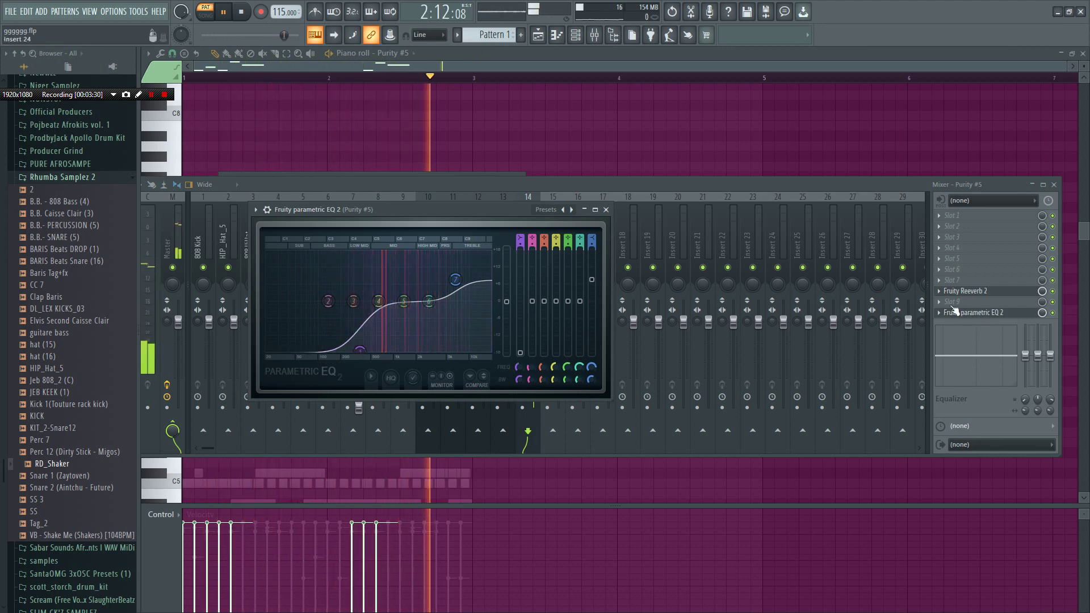
Insert Fruity Chorus in slot 6 of the Purity #5 mixer track.
click(951, 215)
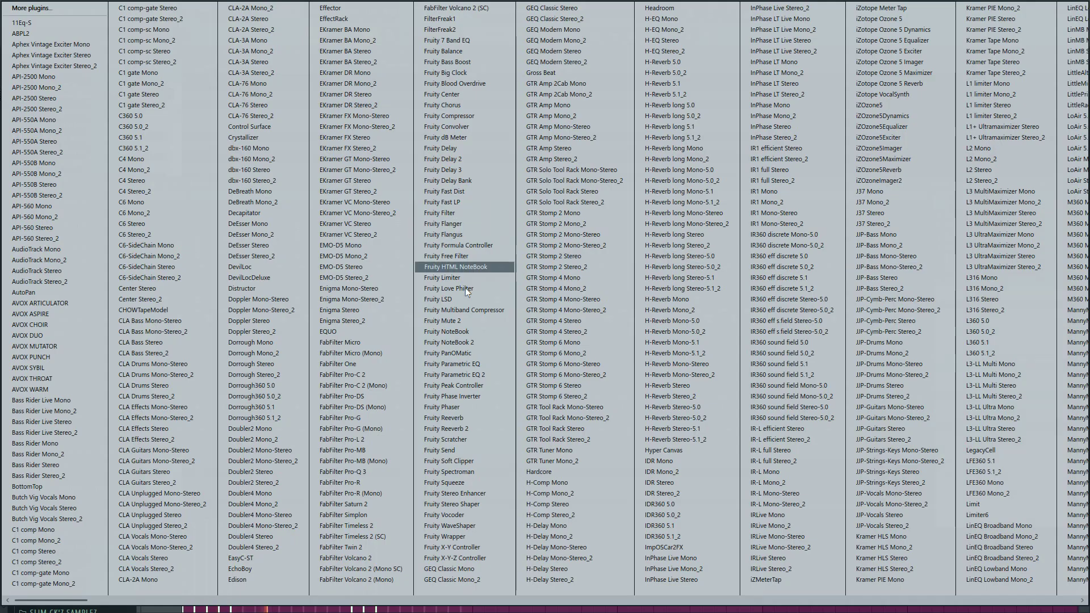
click(450, 106)
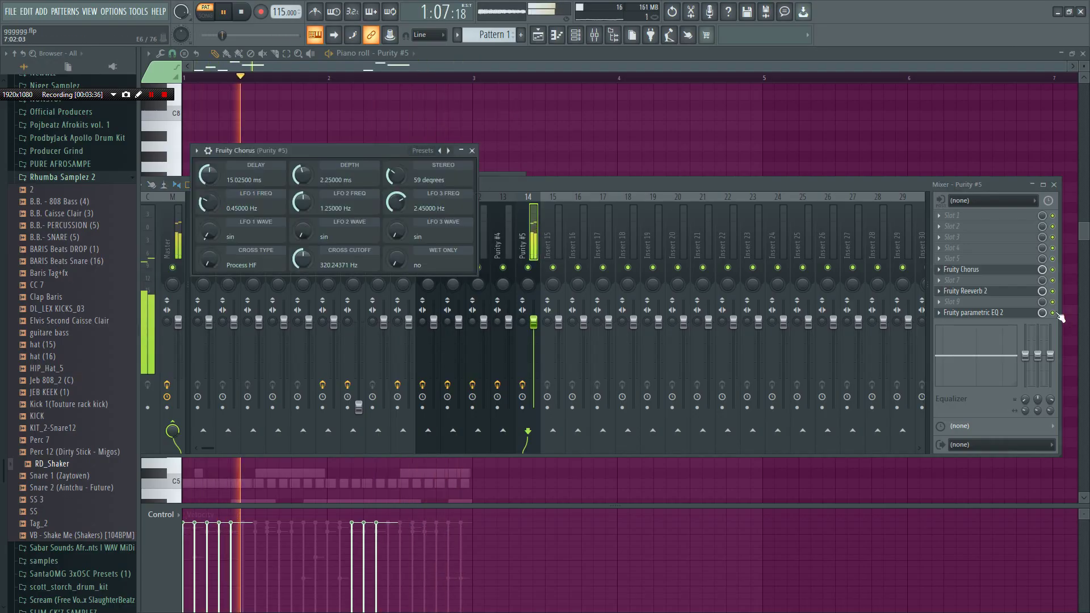
click(1034, 279)
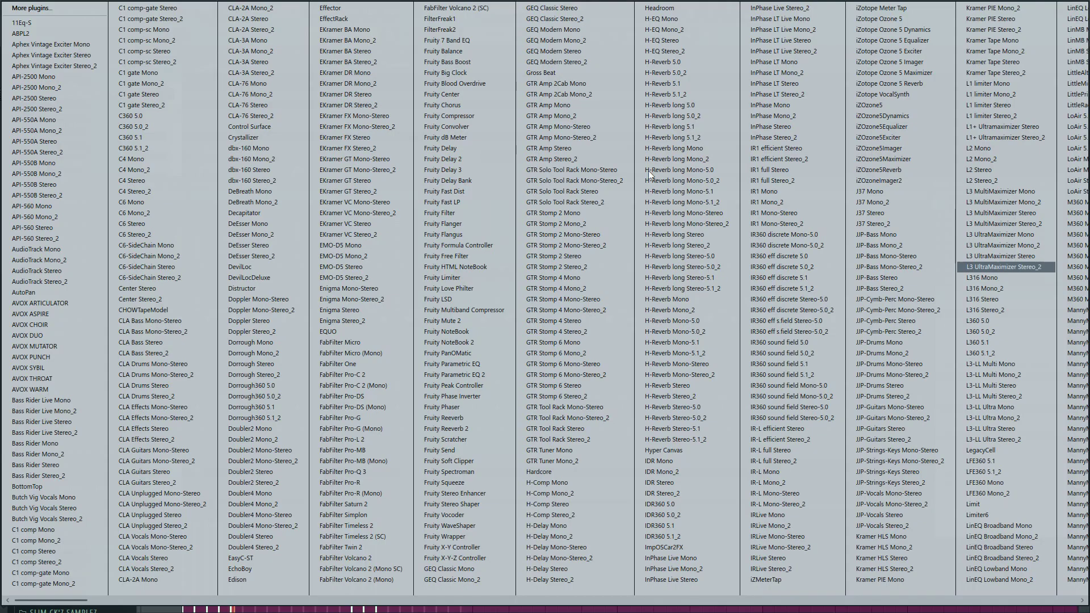
key(Escape)
click(594, 35)
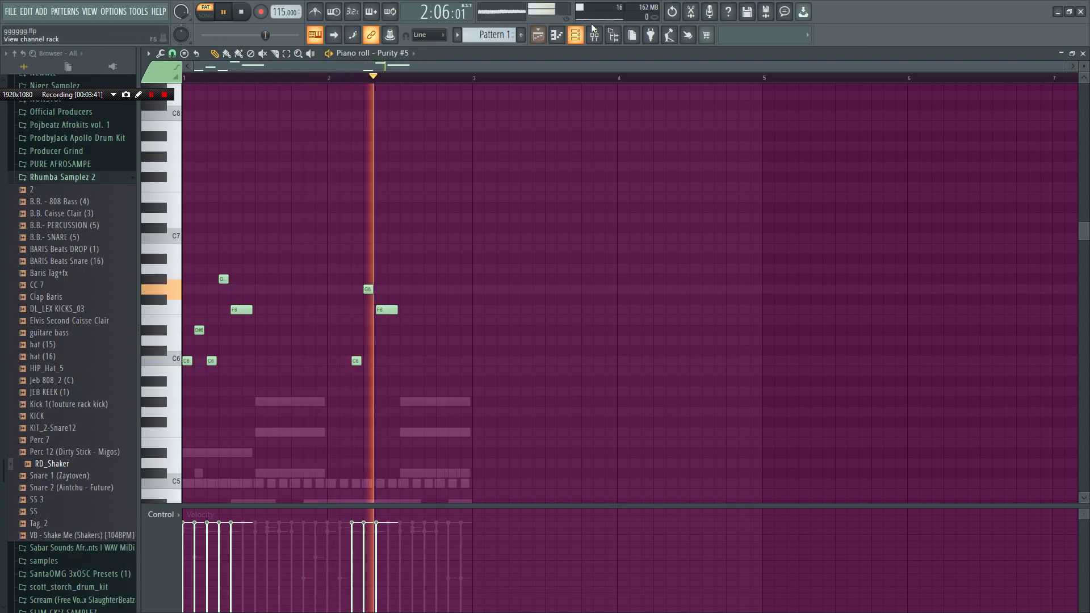
click(594, 35)
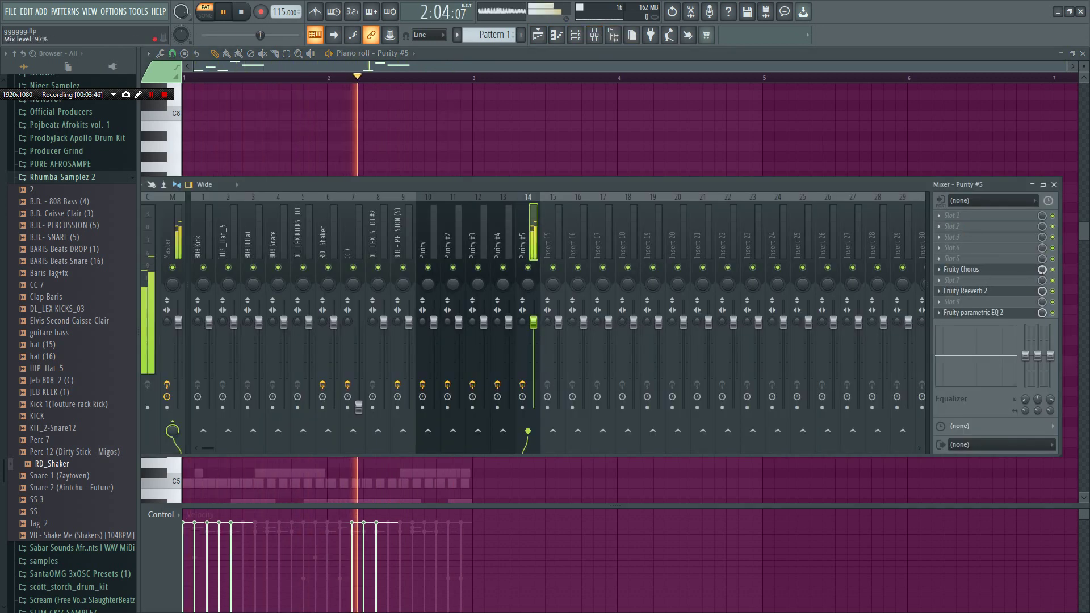
click(594, 35)
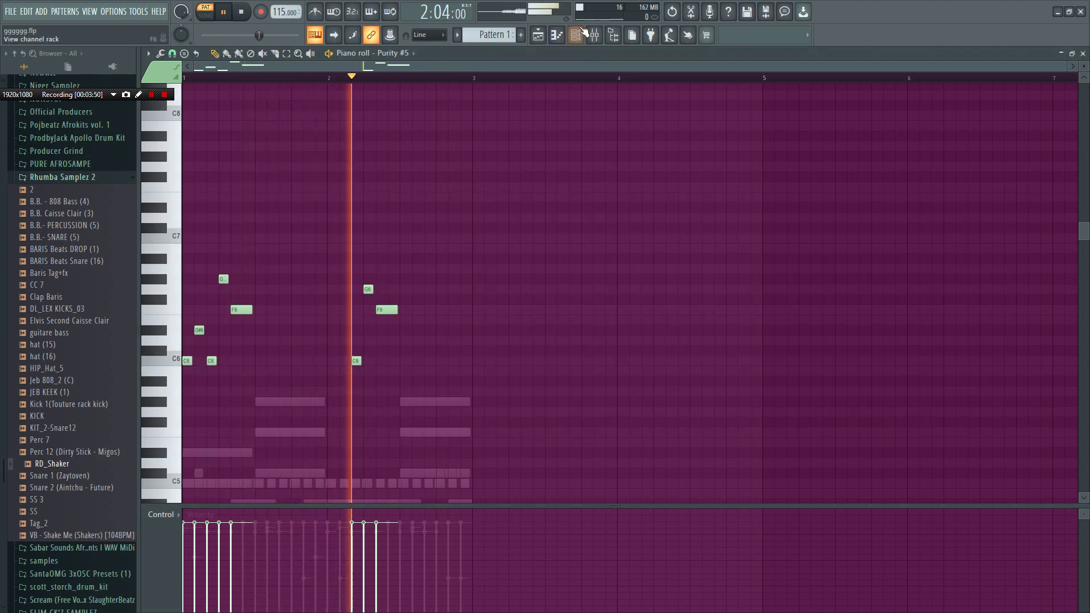
Bring up the channel rack during playback and solo the Fruity DX10 channel.
key(space)
click(574, 35)
key(space)
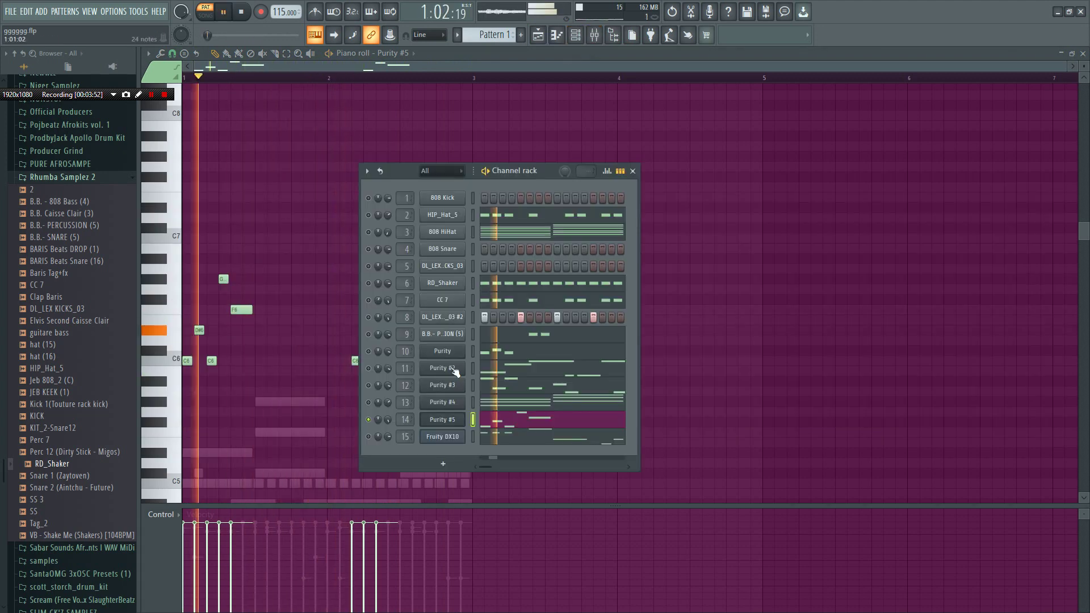
click(368, 437)
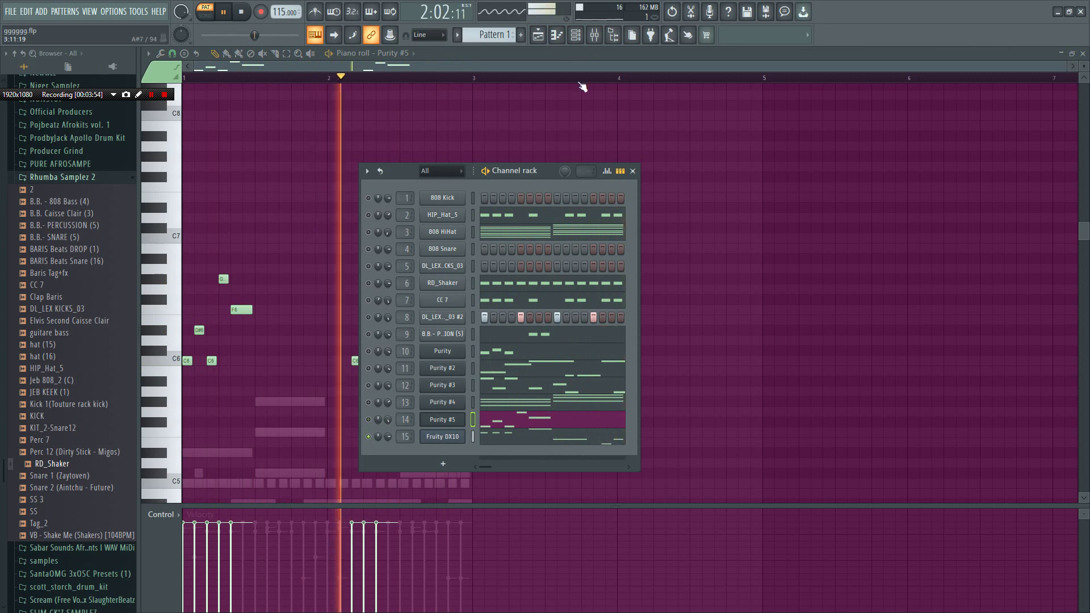
Insert Fruity Parametric EQ in slot 7 of mixer Insert 15 and pull its 3000, 5000 and 8000 Hz bands down.
click(575, 35)
click(594, 35)
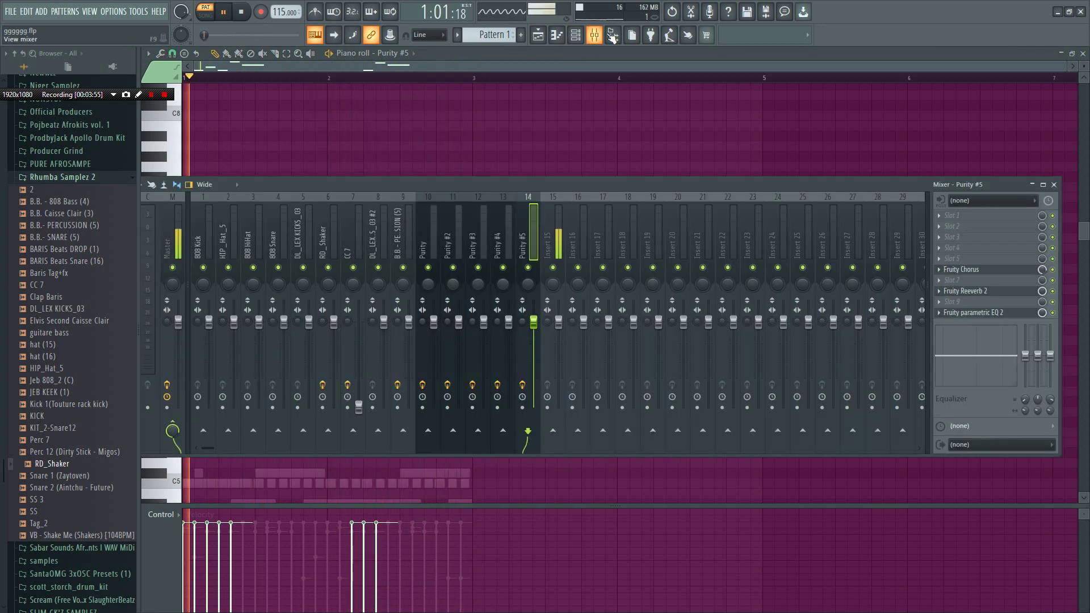
click(987, 280)
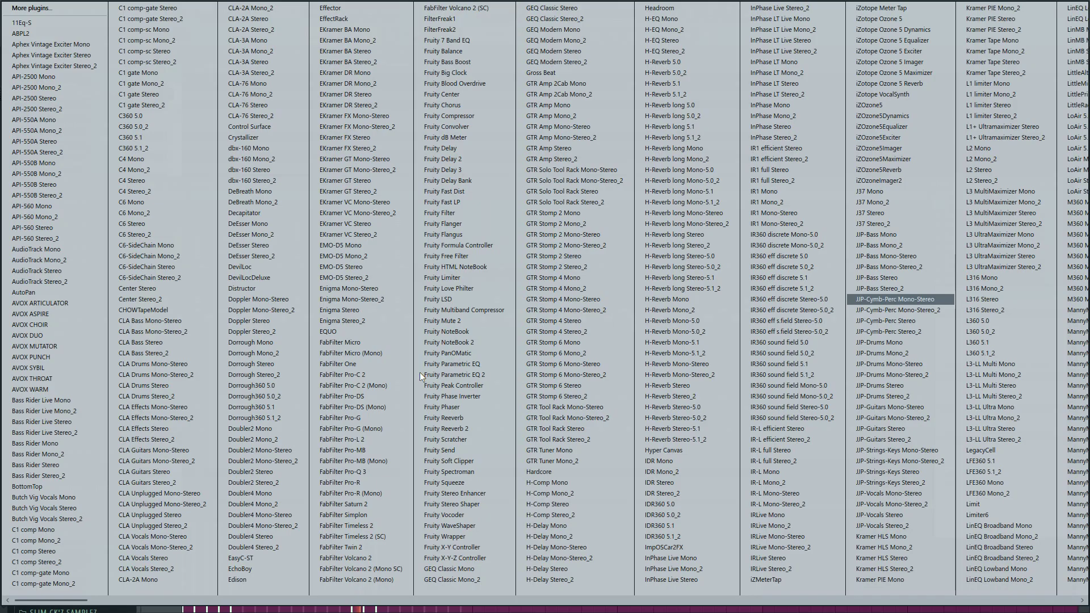
click(451, 364)
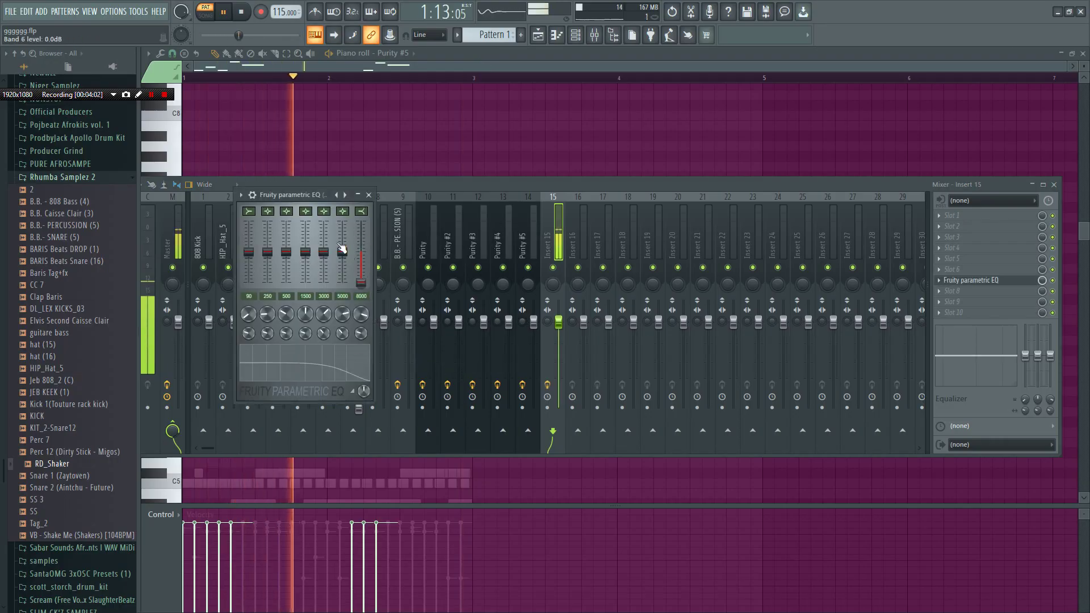
drag(343, 251, 324, 281)
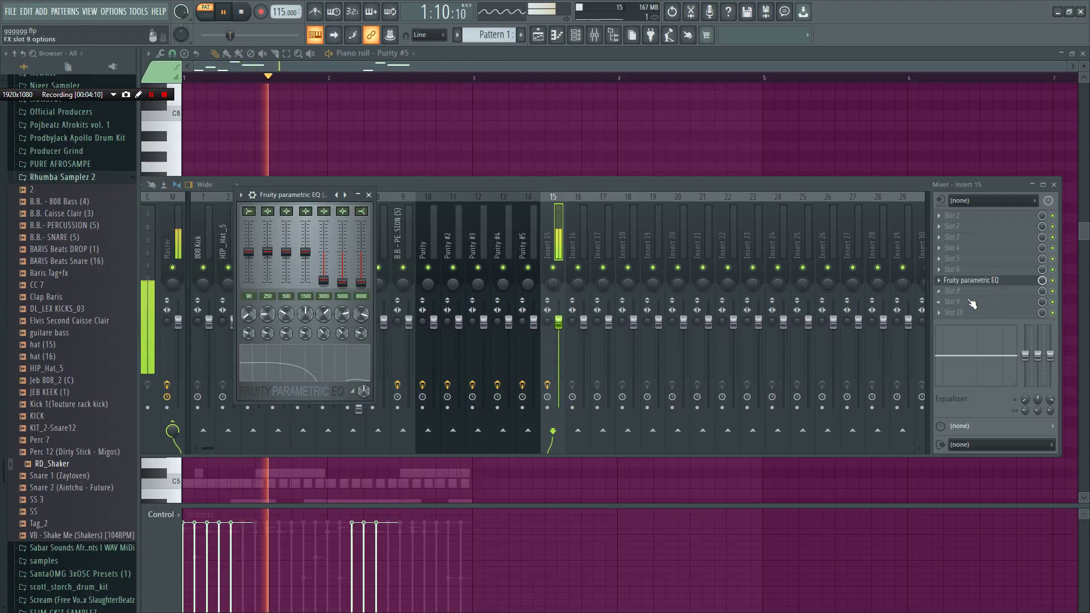
Insert Soundgoodizer in slot 9 of mixer Insert 15 and listen to its effect.
click(996, 276)
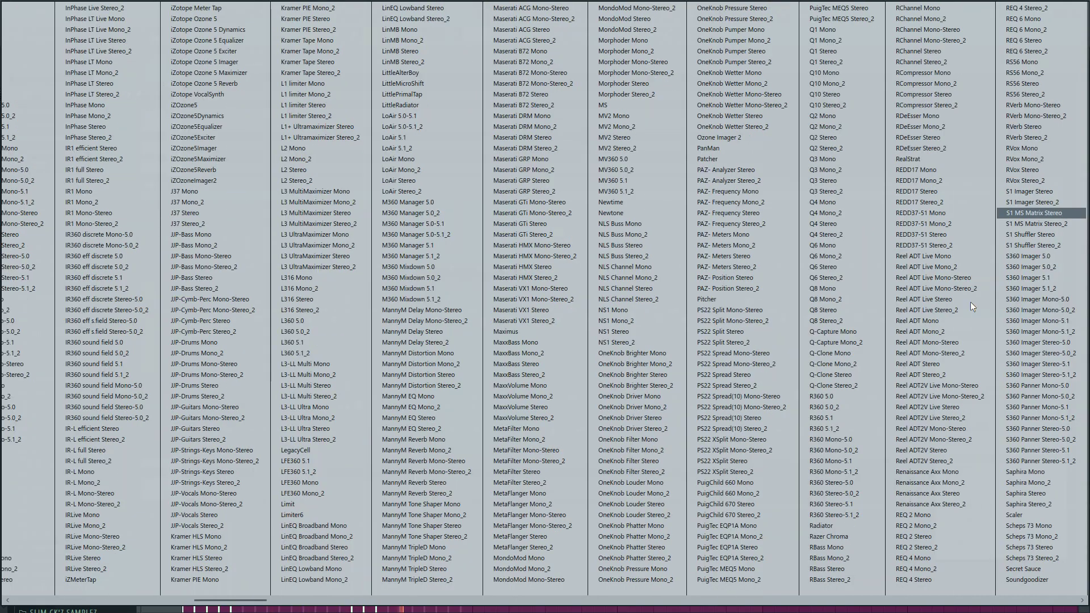
click(1026, 580)
key(space)
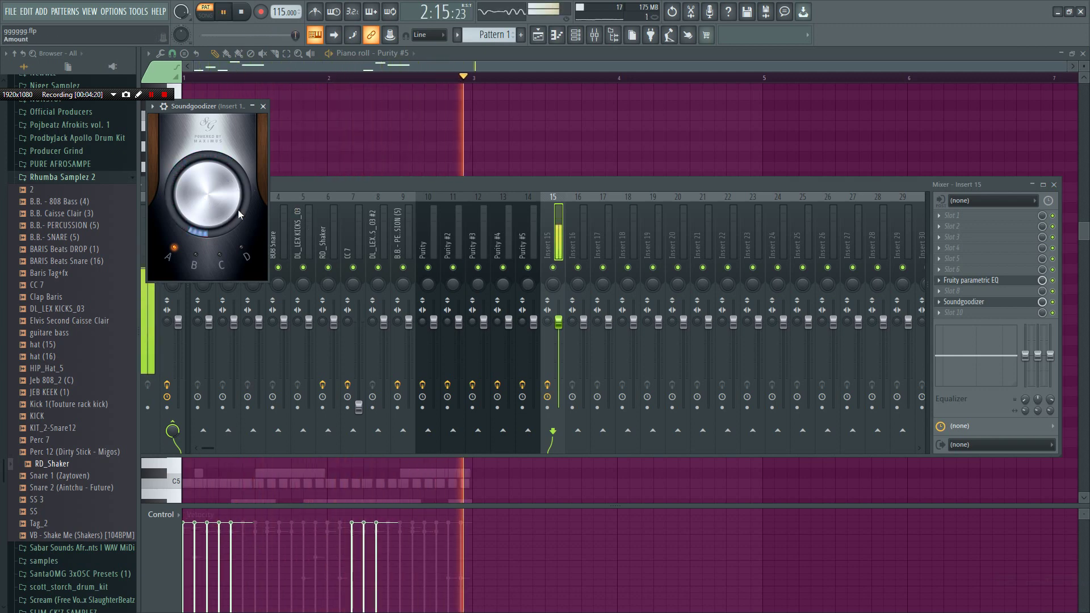
Unmute Purity #4, #3 and #2 one by one alongside Fruity DX10, and restore all channels in the rack.
click(574, 35)
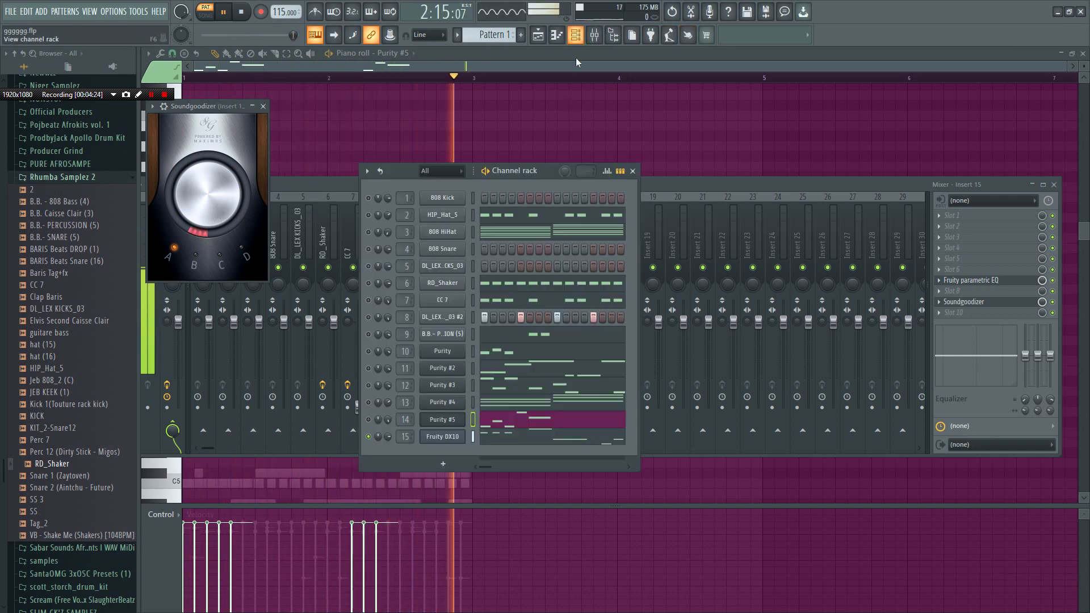
click(368, 402)
click(368, 385)
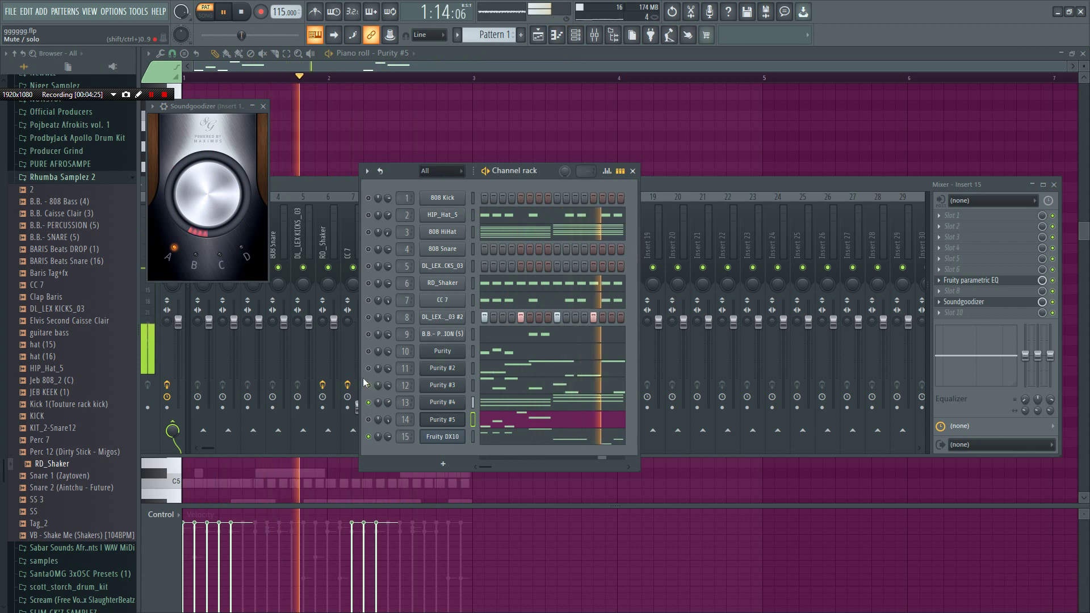
click(368, 385)
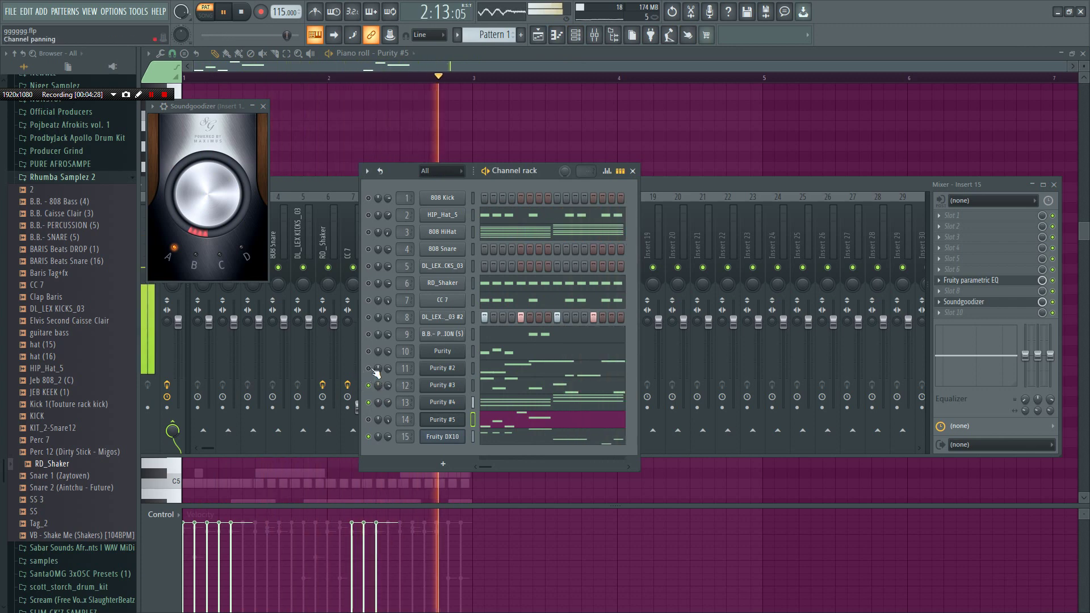
click(368, 368)
right_click(367, 368)
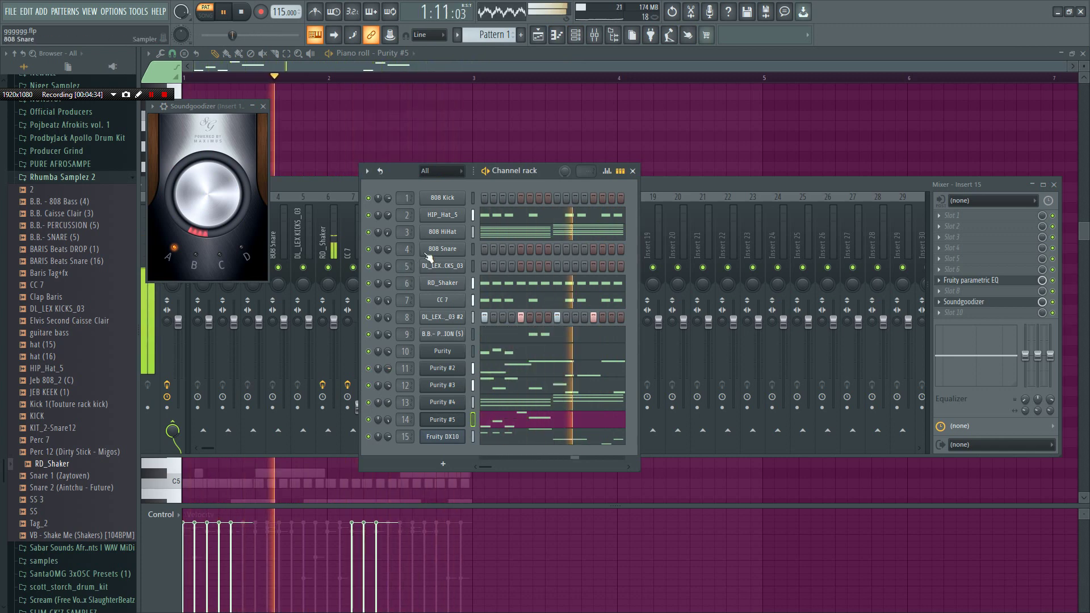
Solo the CC 7 channel and raise its mixer track volume to about -0.7 dB.
click(693, 179)
drag(694, 179, 694, 183)
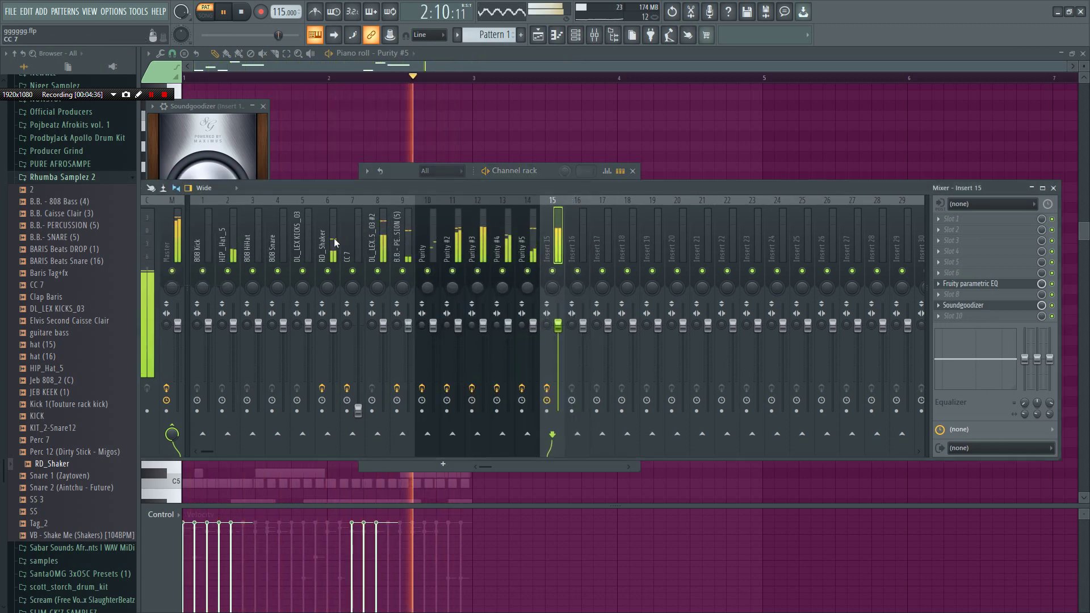
click(359, 240)
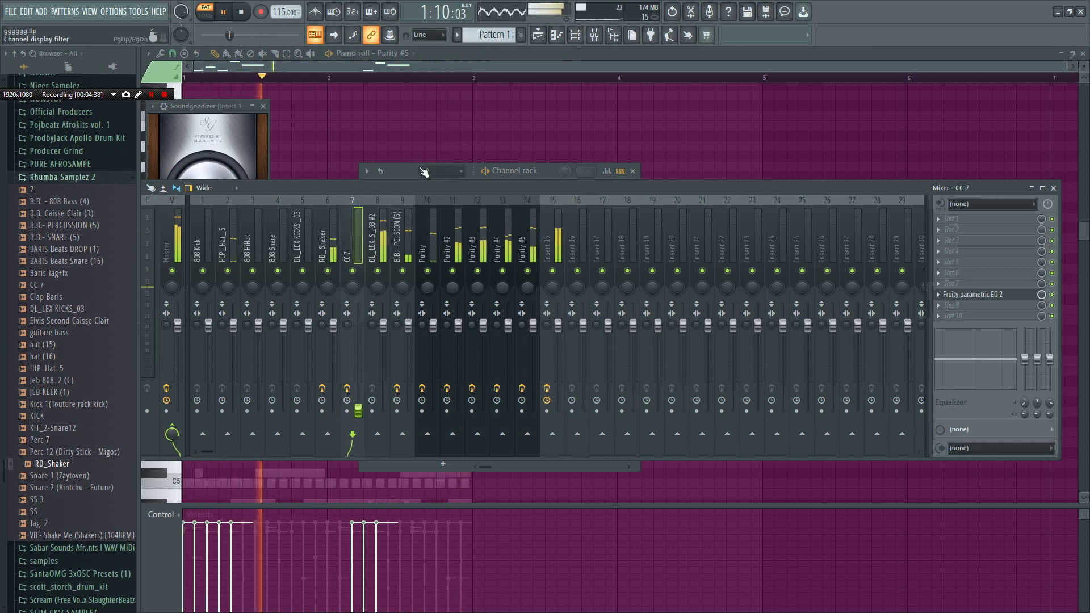
click(400, 173)
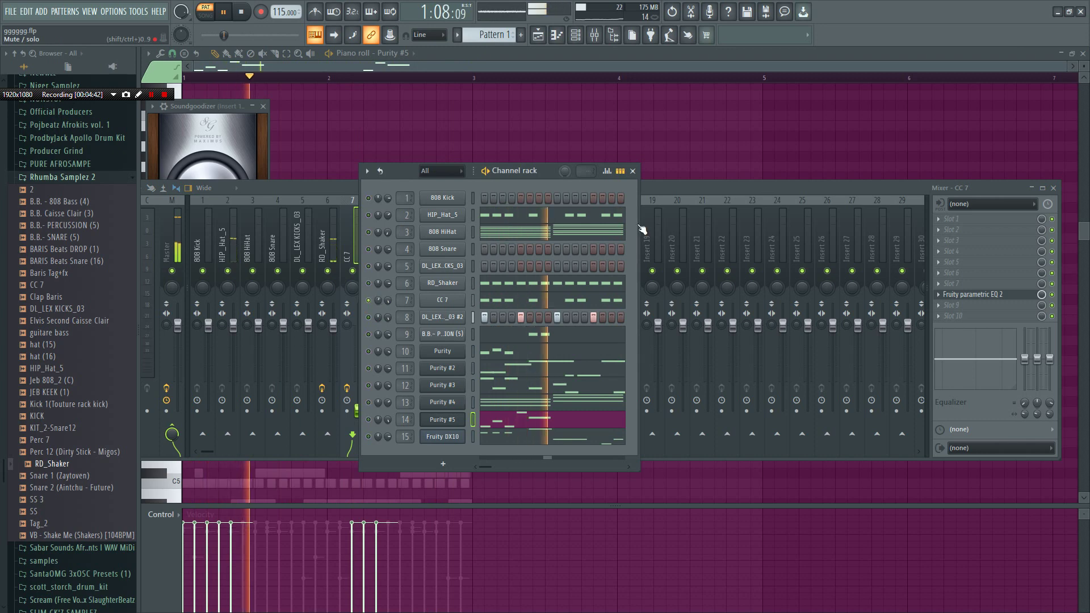
click(689, 193)
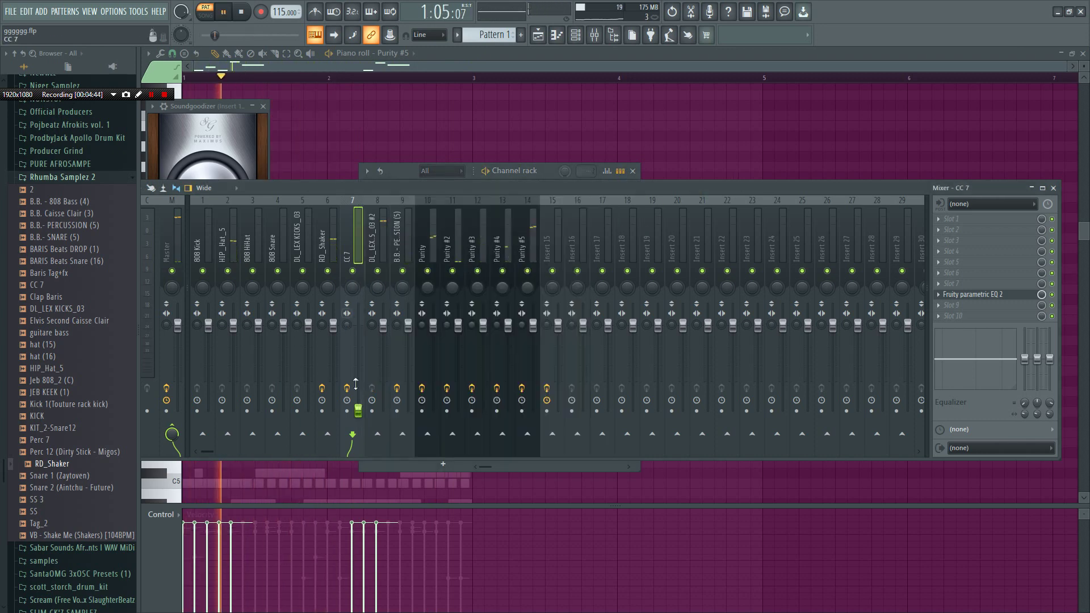
drag(358, 410, 358, 328)
key(space)
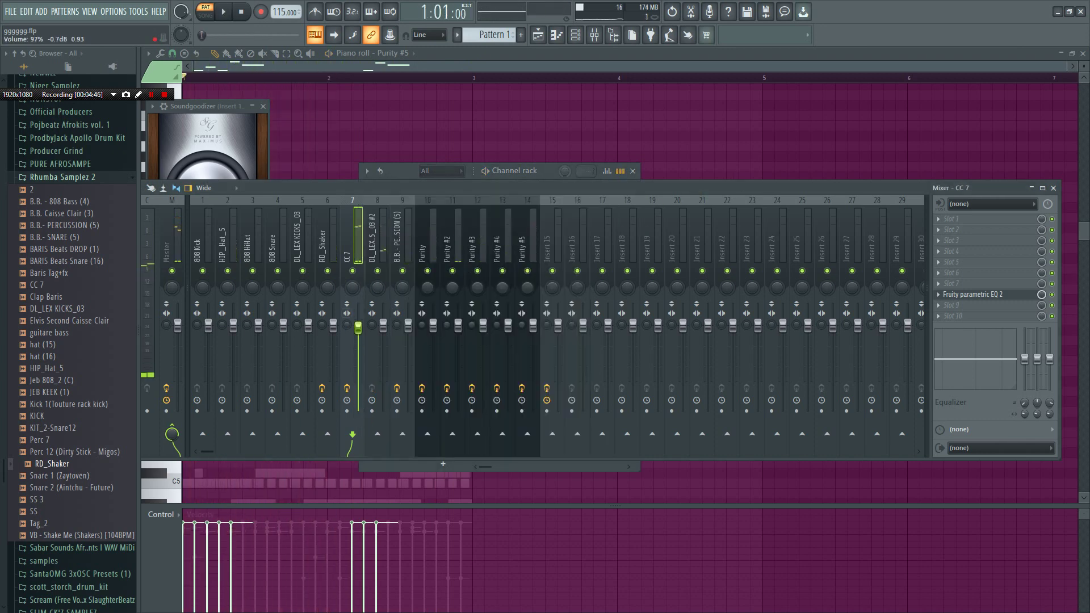
Solo the Purity #5 channel and bring the mixer to the front.
click(405, 173)
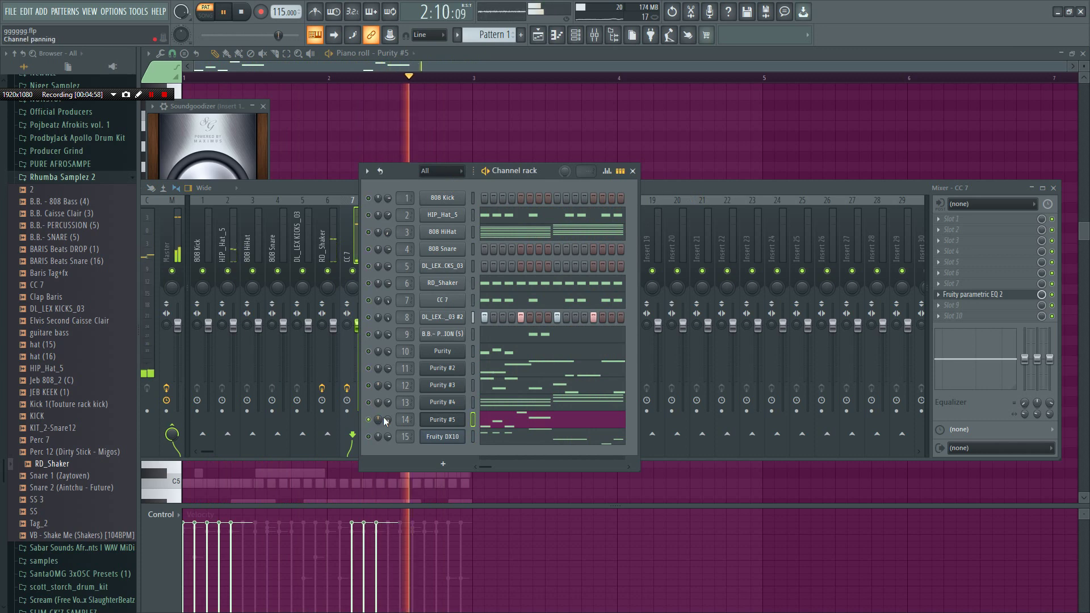
click(510, 422)
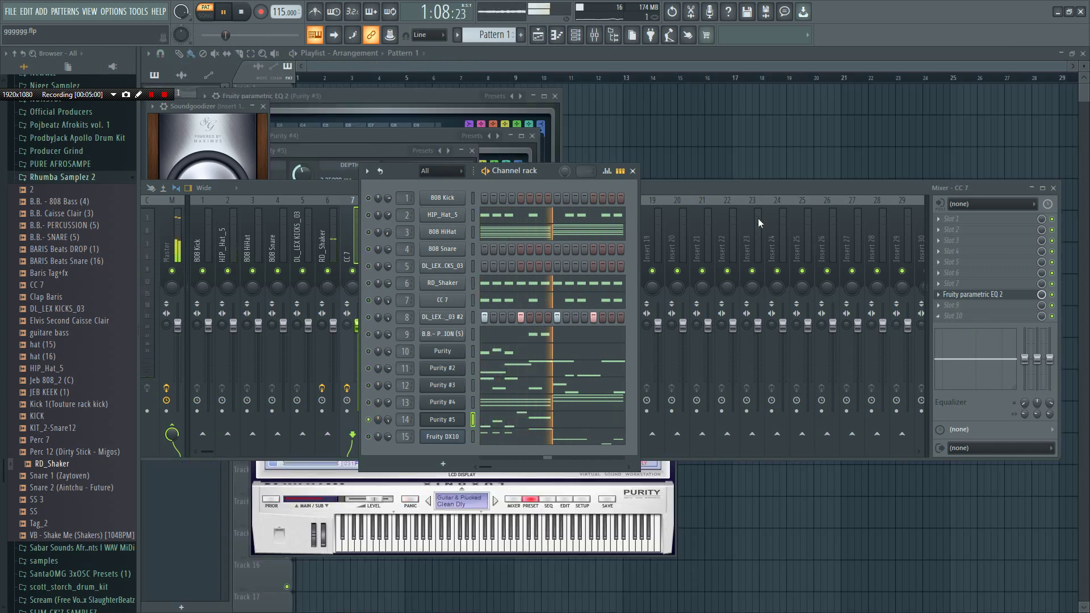
drag(749, 177, 750, 181)
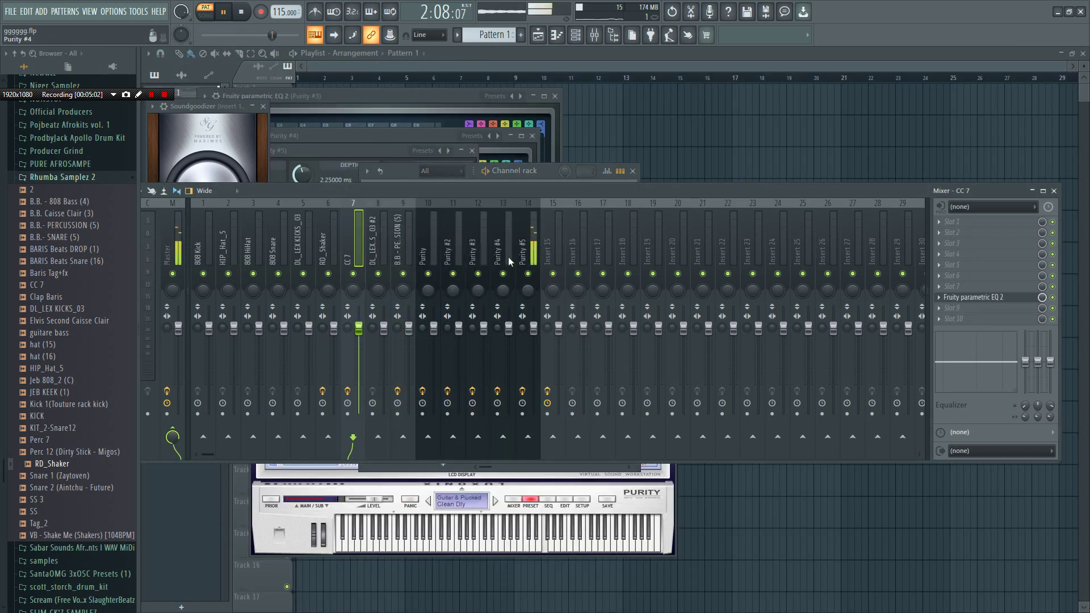
Insert Fruity Fast Dist in slot 9 of the Purity #5 mixer track and adjust its threshold.
click(537, 243)
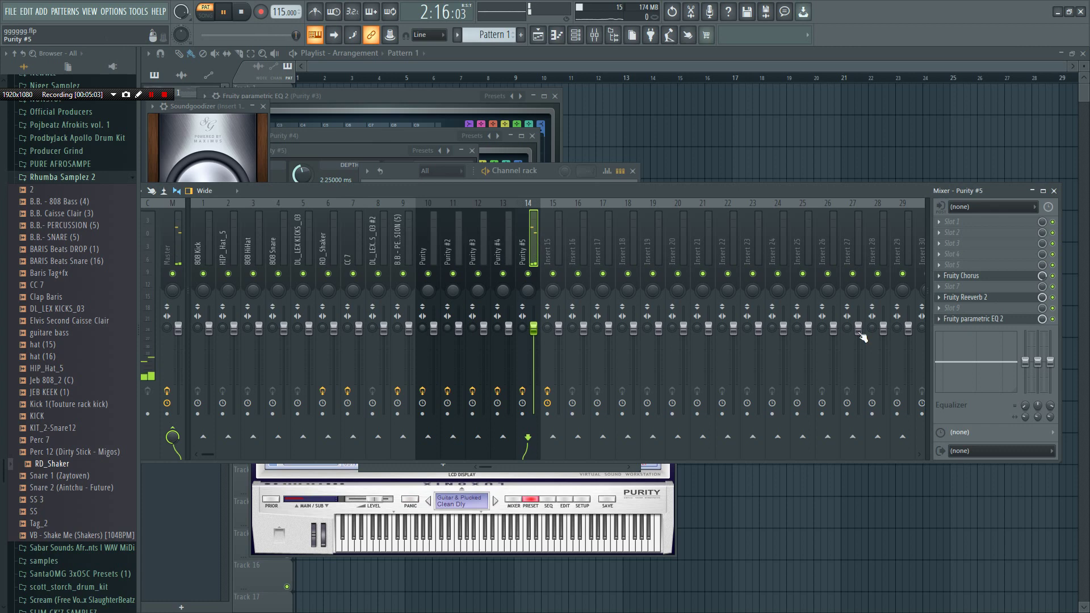
click(951, 311)
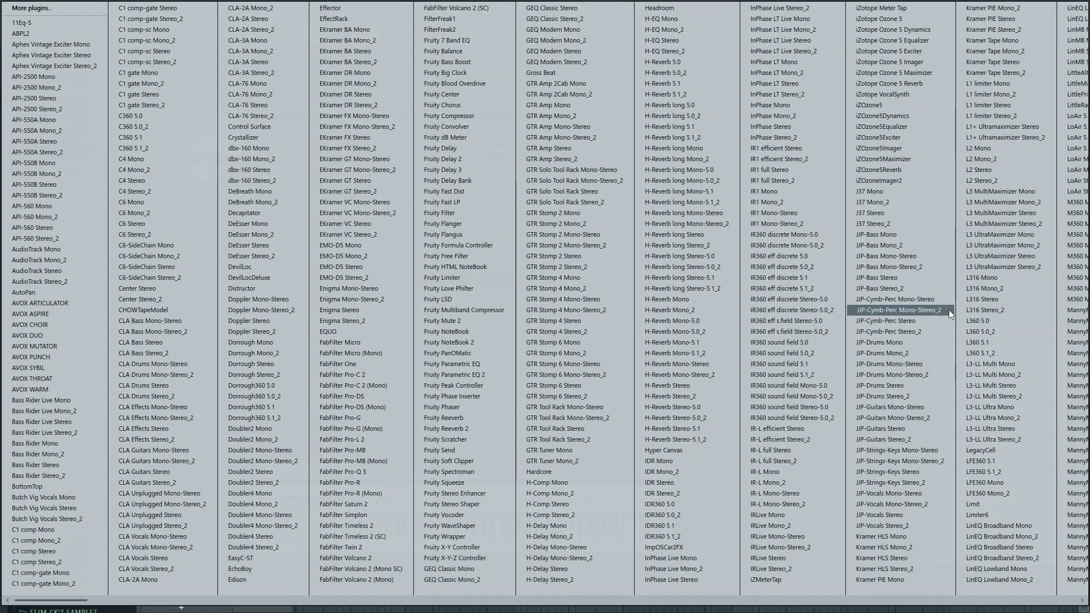
scroll(948, 310, down, 5)
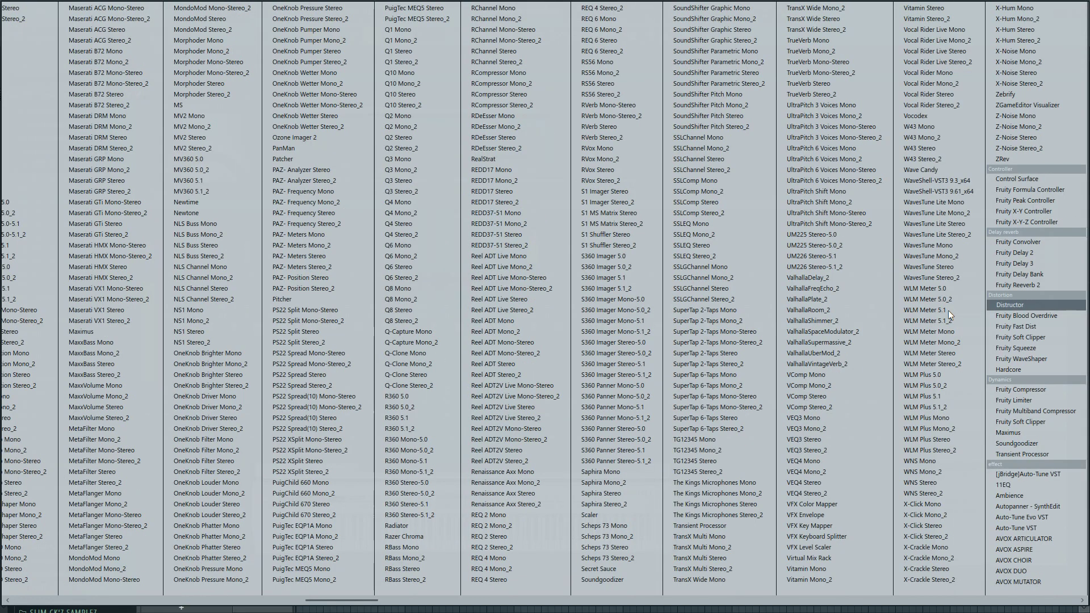
scroll(948, 310, down, 1)
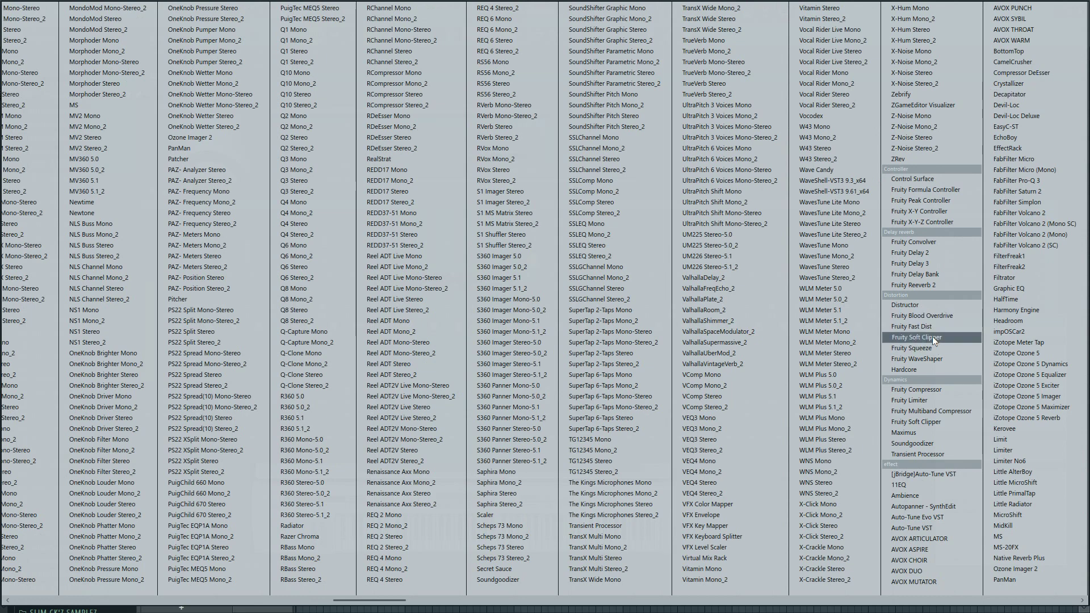
click(931, 330)
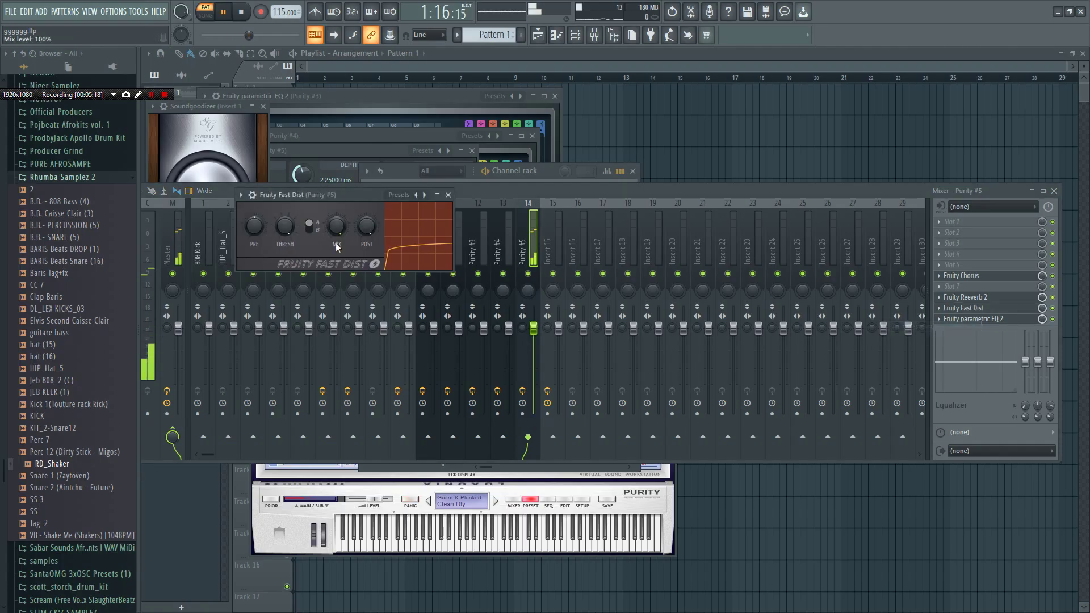
key(space)
drag(284, 226, 284, 273)
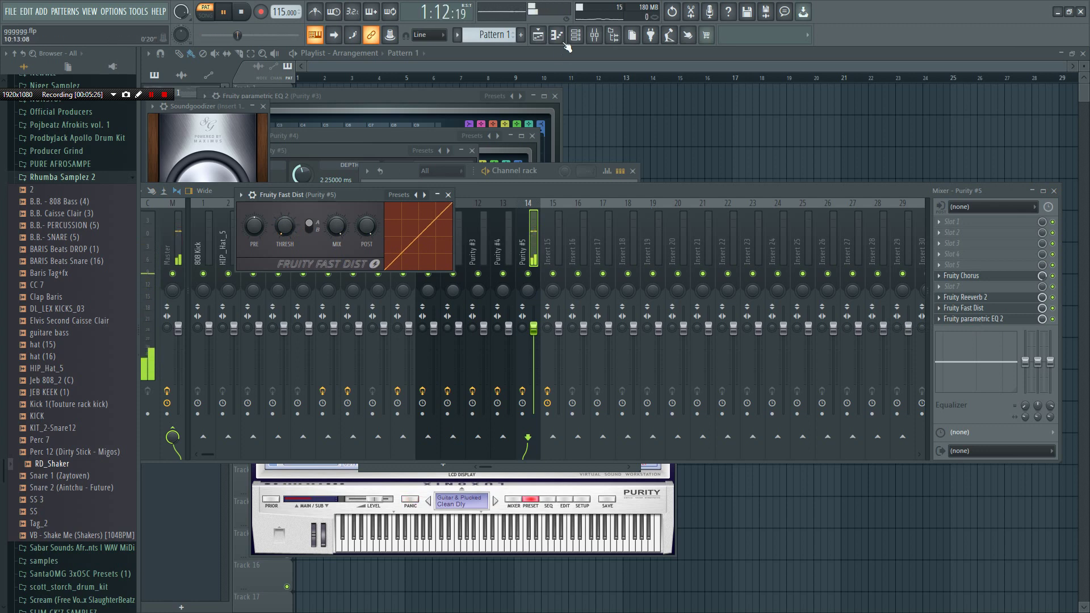
Close all open plugin windows, play every channel together from the channel rack and save the project.
key(F12)
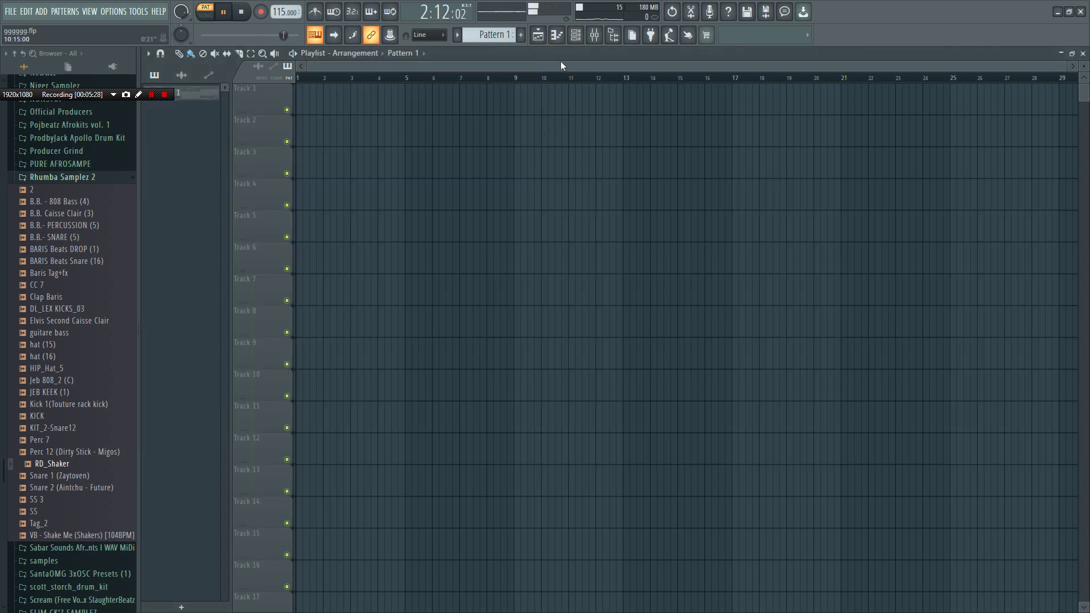
click(579, 37)
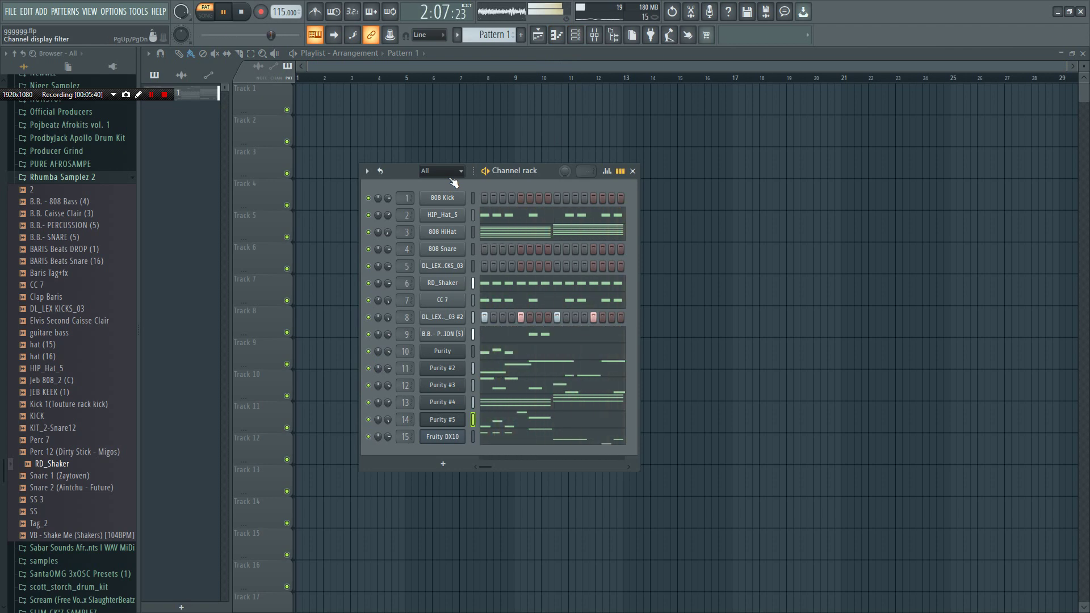
key(ctrl+s)
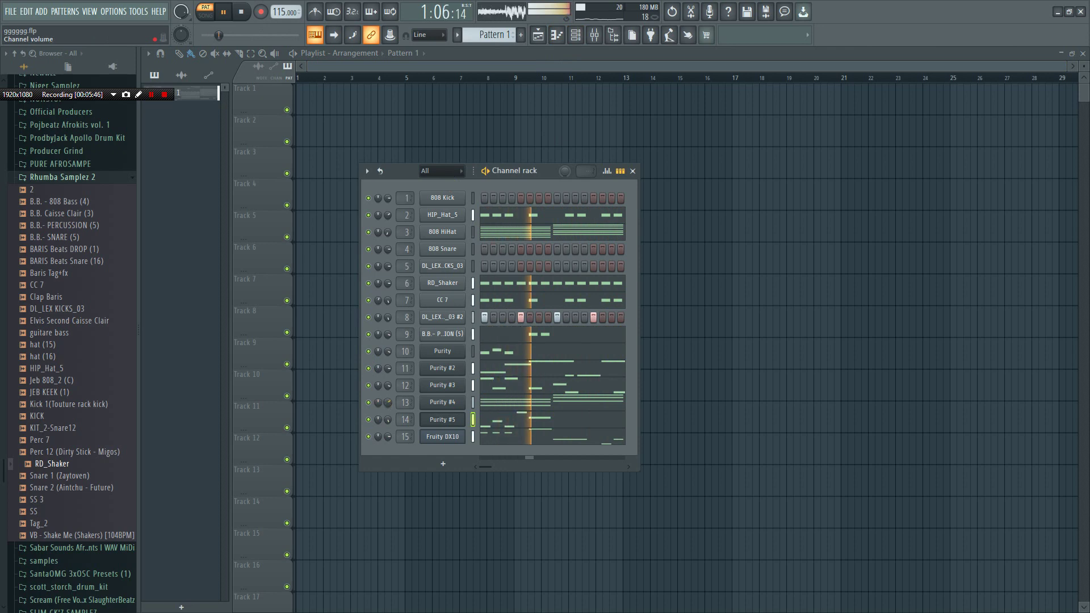
Open the RD_Shaker notes in the piano roll, set the snap to 1/3 beat and play the pattern with the channel rack shown.
click(490, 289)
key(space)
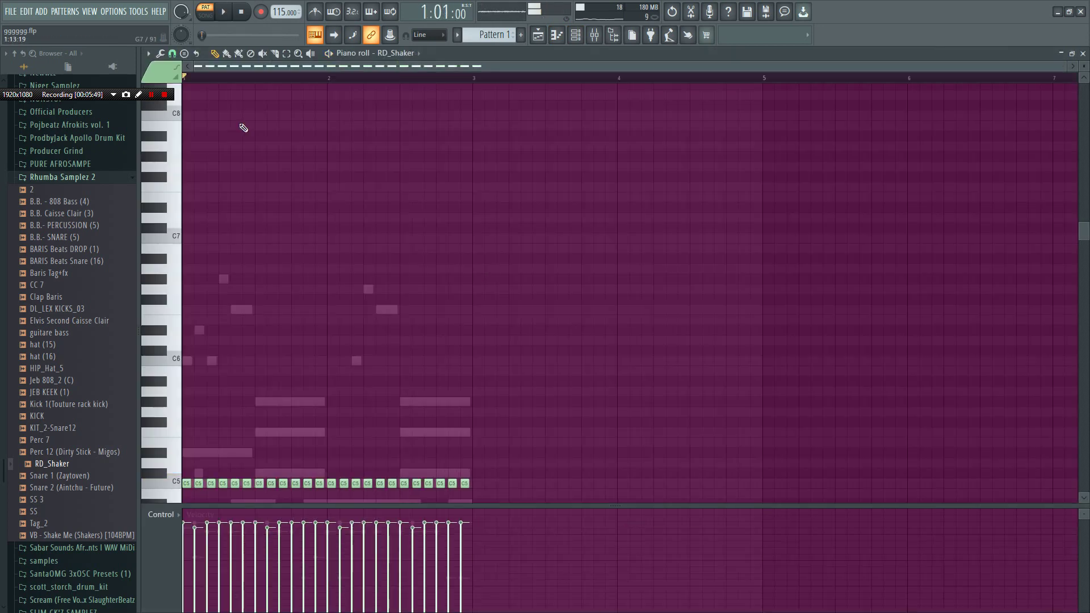
click(172, 53)
click(181, 194)
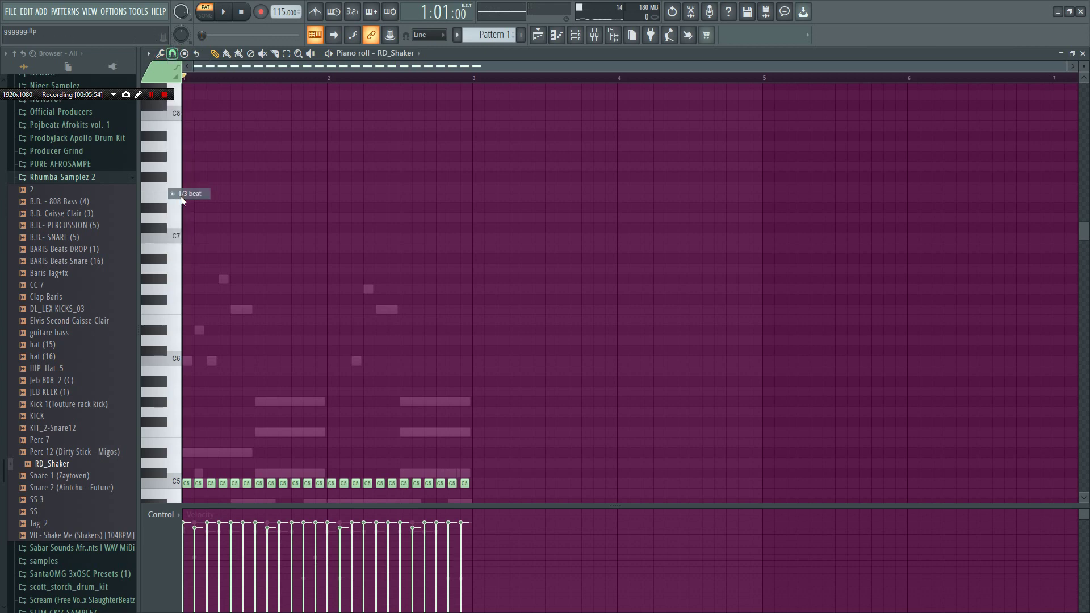
click(575, 36)
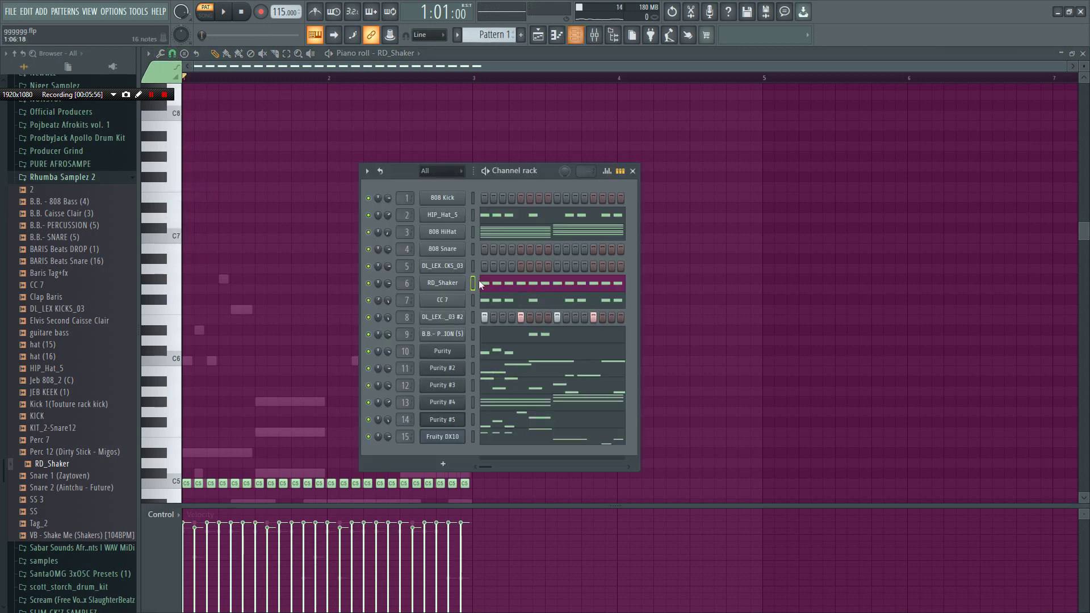
key(space)
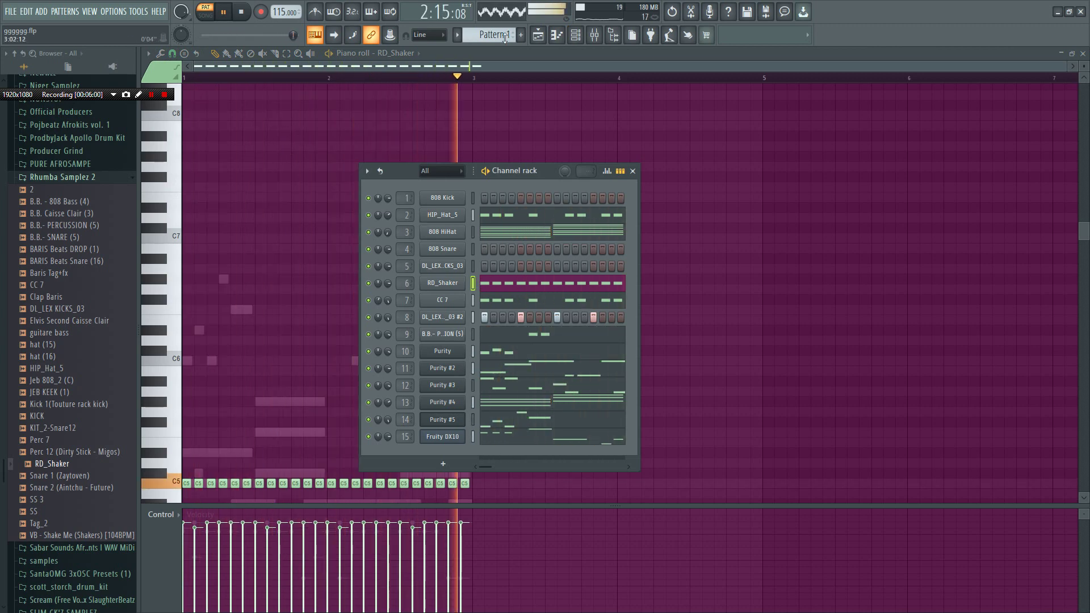
Look through the options for Pattern 1 in the playlist and return to the channel rack.
key(F5)
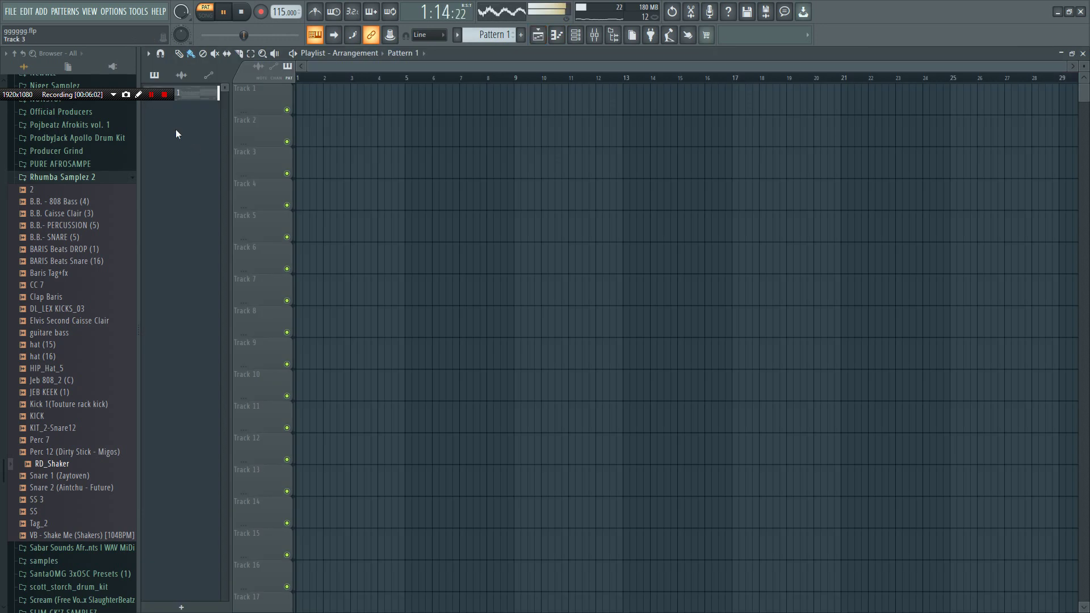
right_click(204, 93)
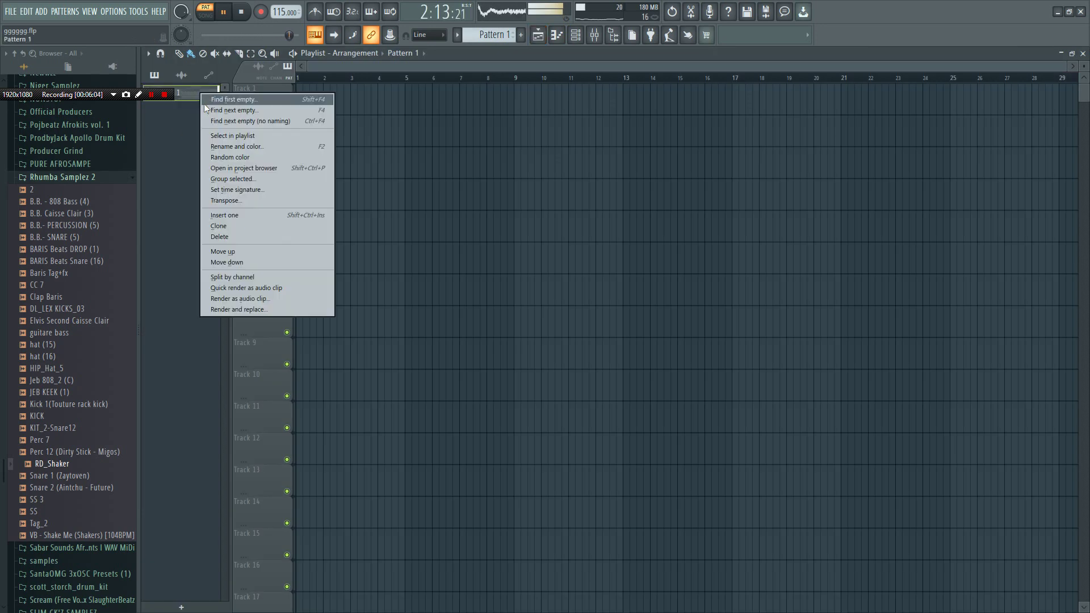
click(575, 35)
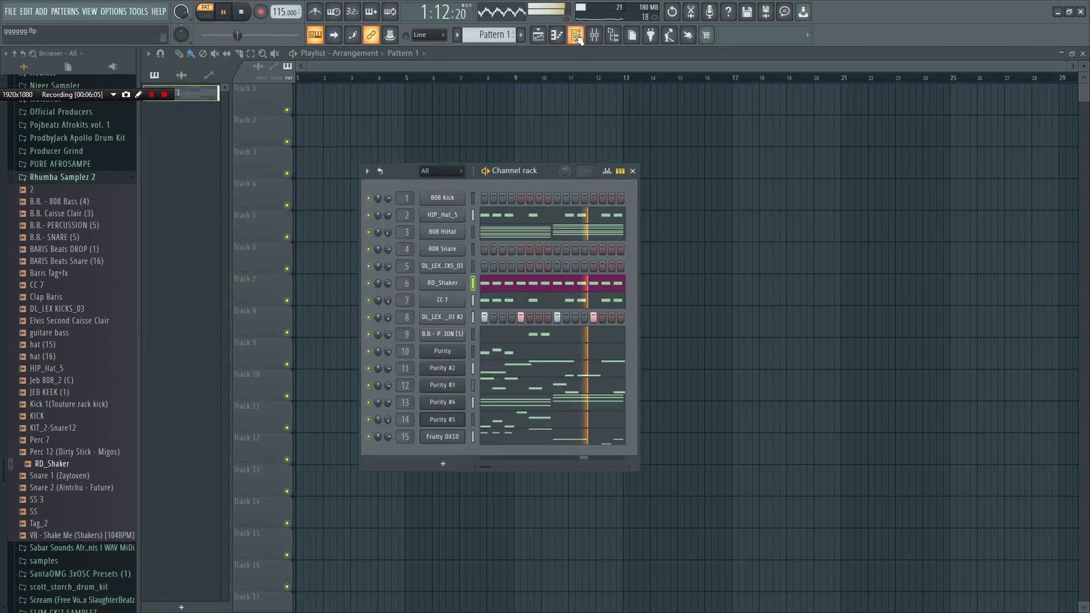